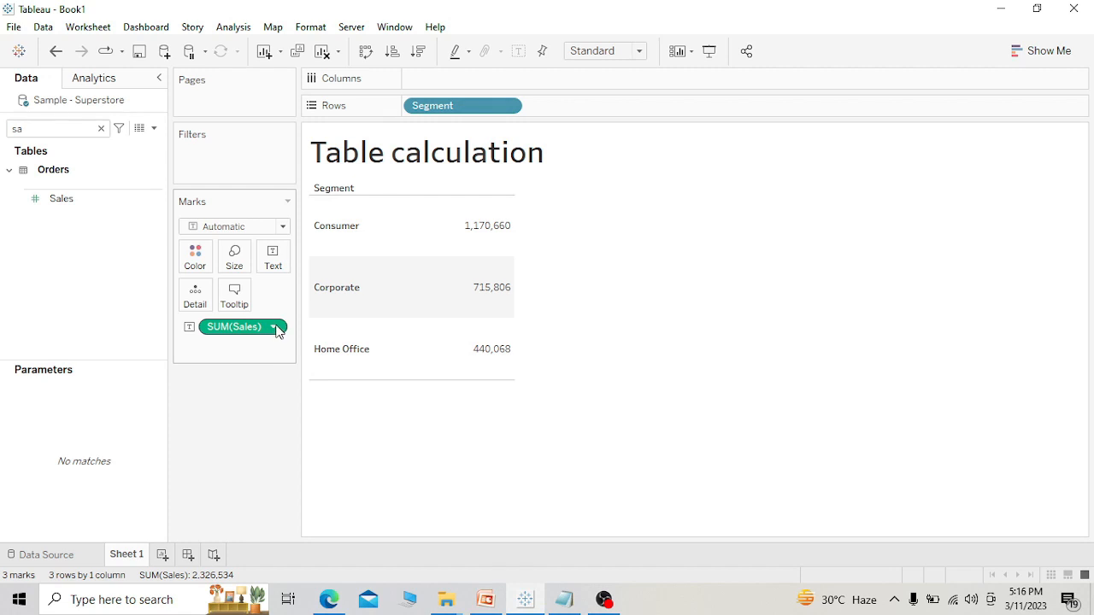
# Apply the Percent of Total quick table calculation to the Sales measure and widen the table's value column.
pyautogui.click(275, 328)
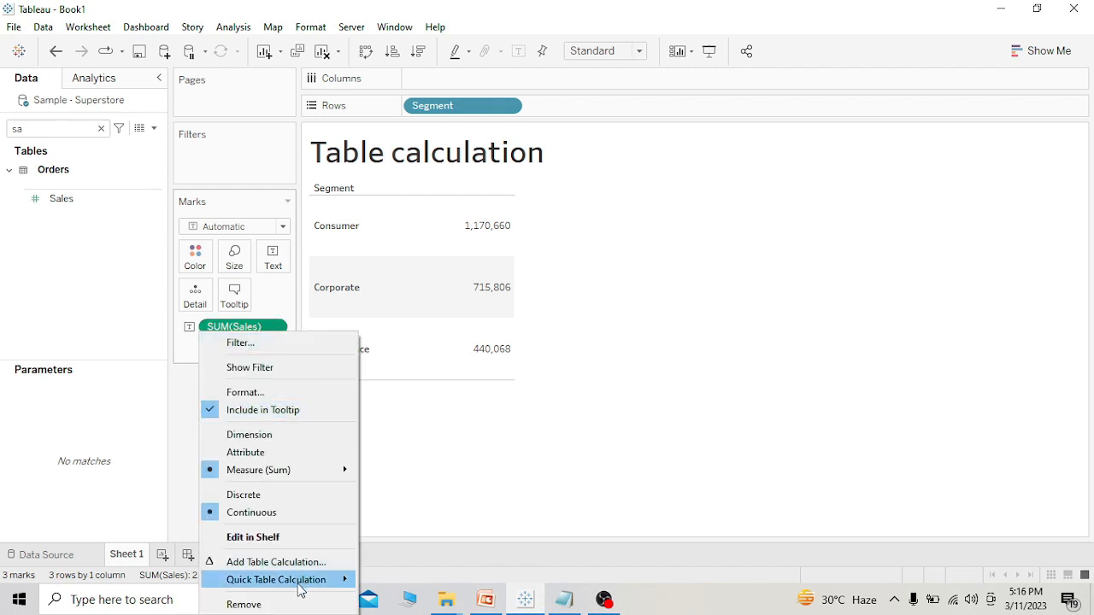
pyautogui.moveTo(300, 590)
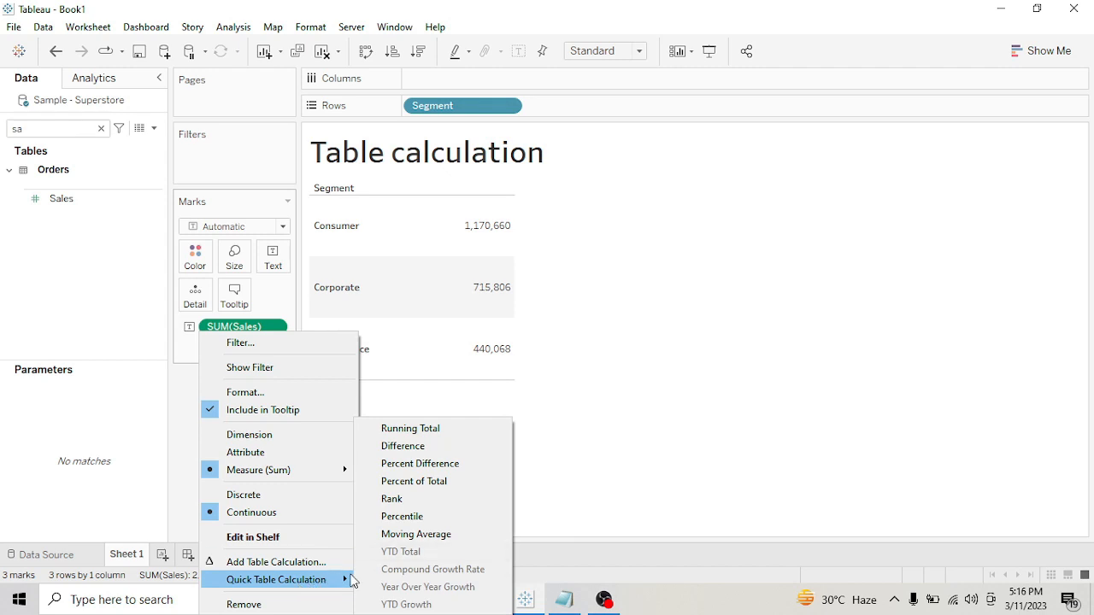
pyautogui.click(456, 486)
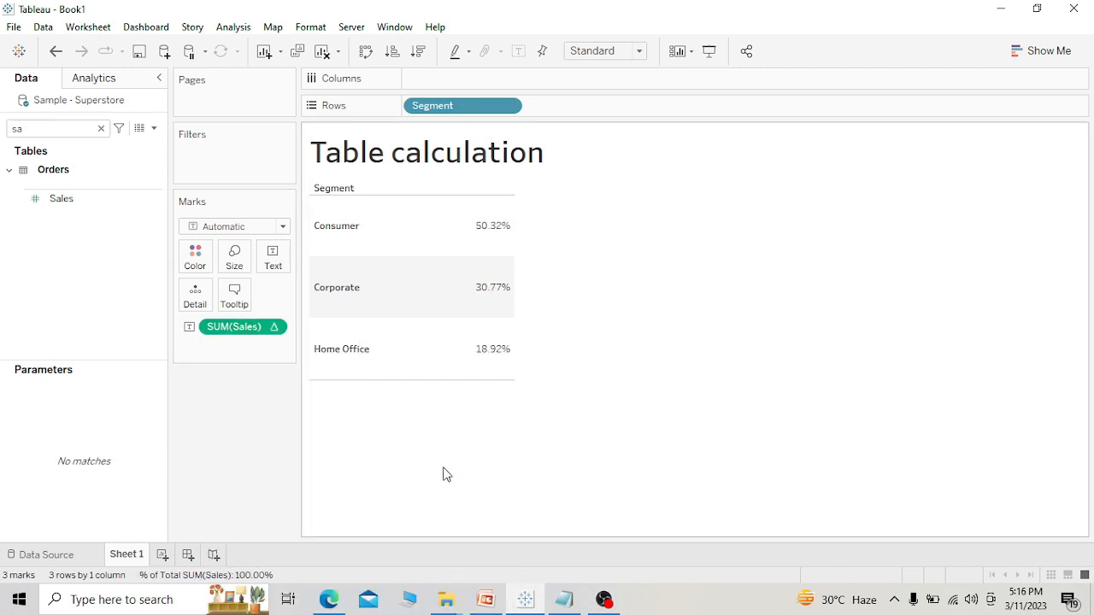
pyautogui.moveTo(515, 288); pyautogui.dragTo(562, 290)
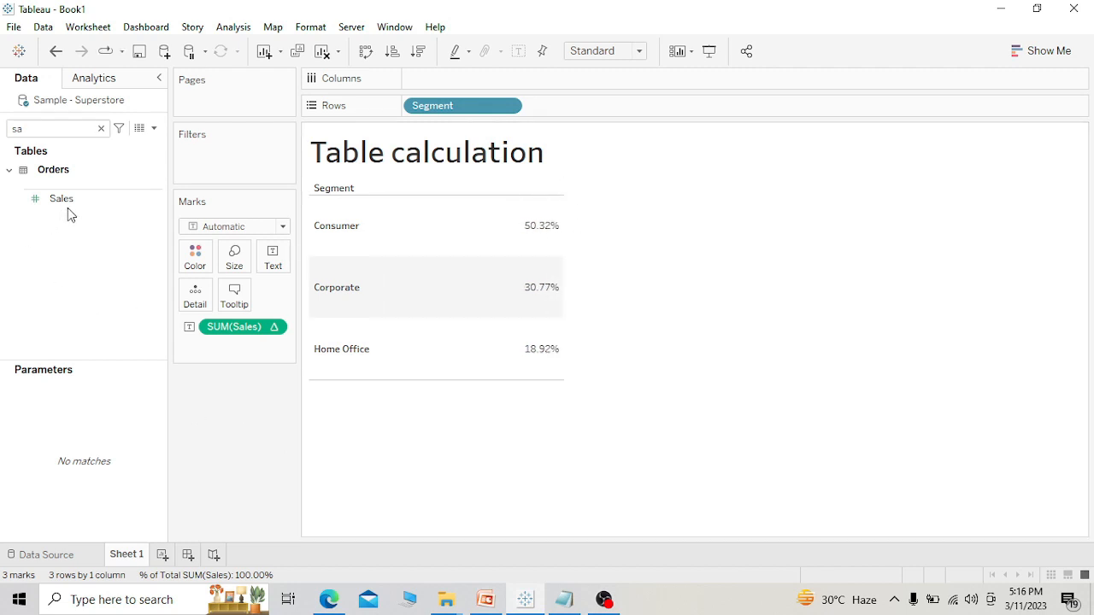
# Add Sales a second time as a plain text value in the table and show column grand totals.
pyautogui.moveTo(69, 201); pyautogui.dragTo(276, 268)
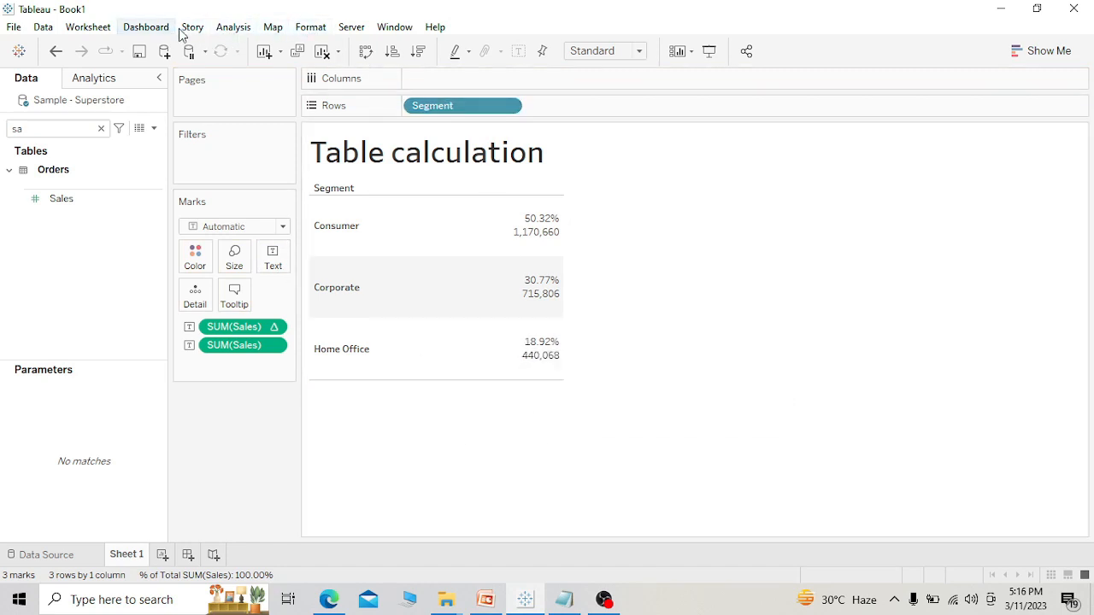
pyautogui.click(224, 33)
pyautogui.moveTo(288, 183)
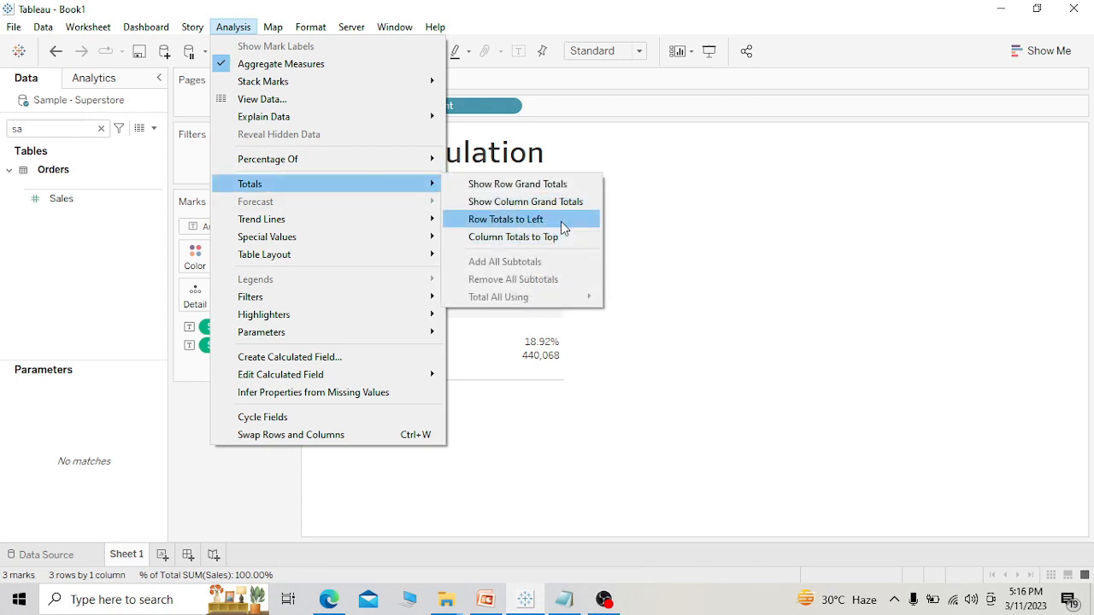
pyautogui.click(574, 203)
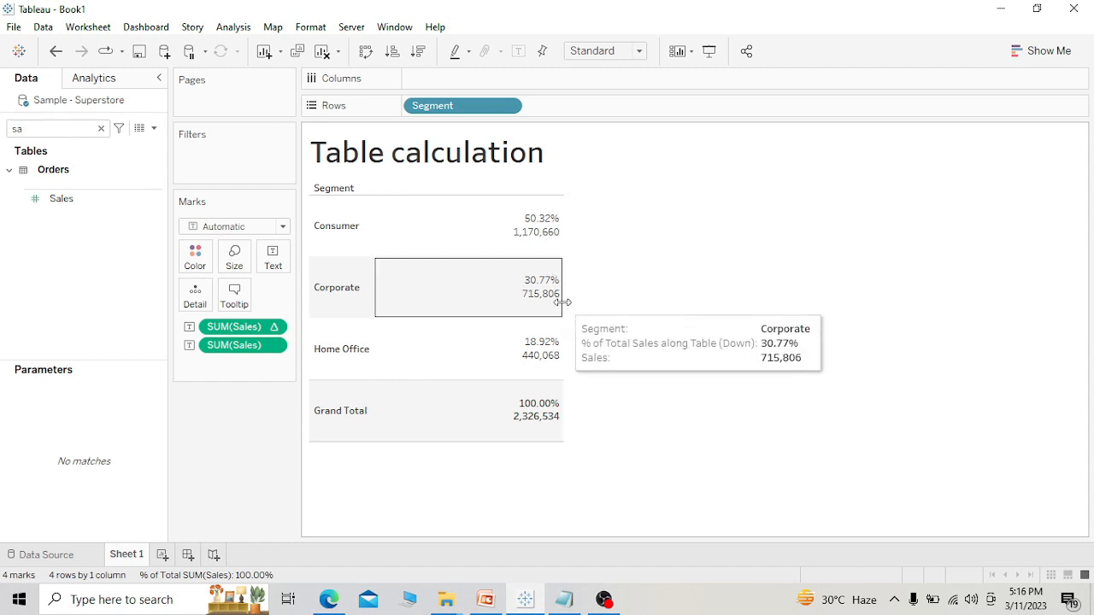
pyautogui.moveTo(515, 426)
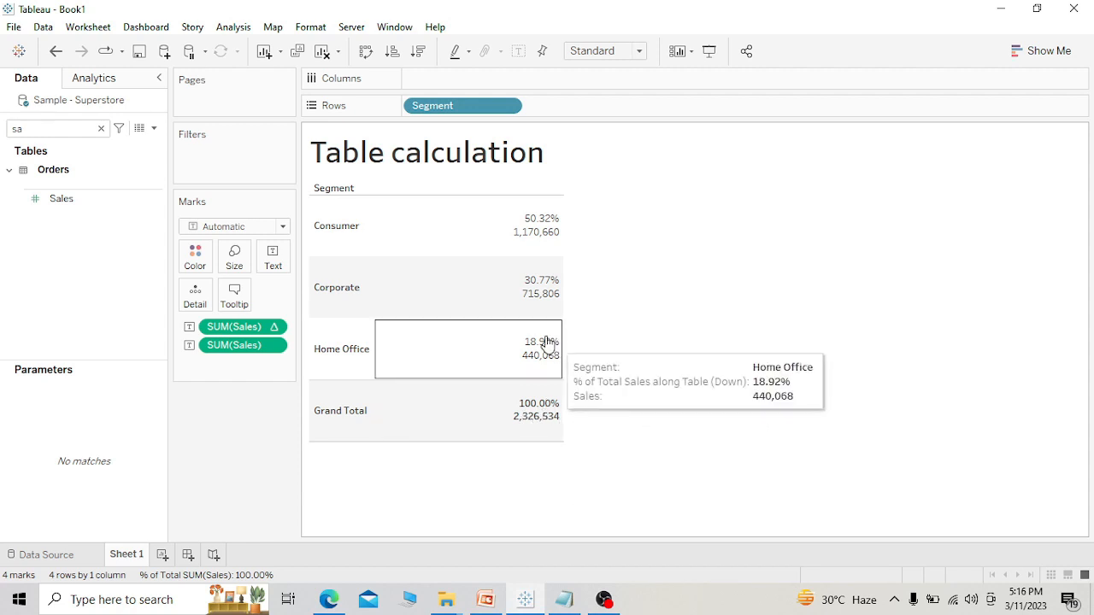
pyautogui.moveTo(547, 294)
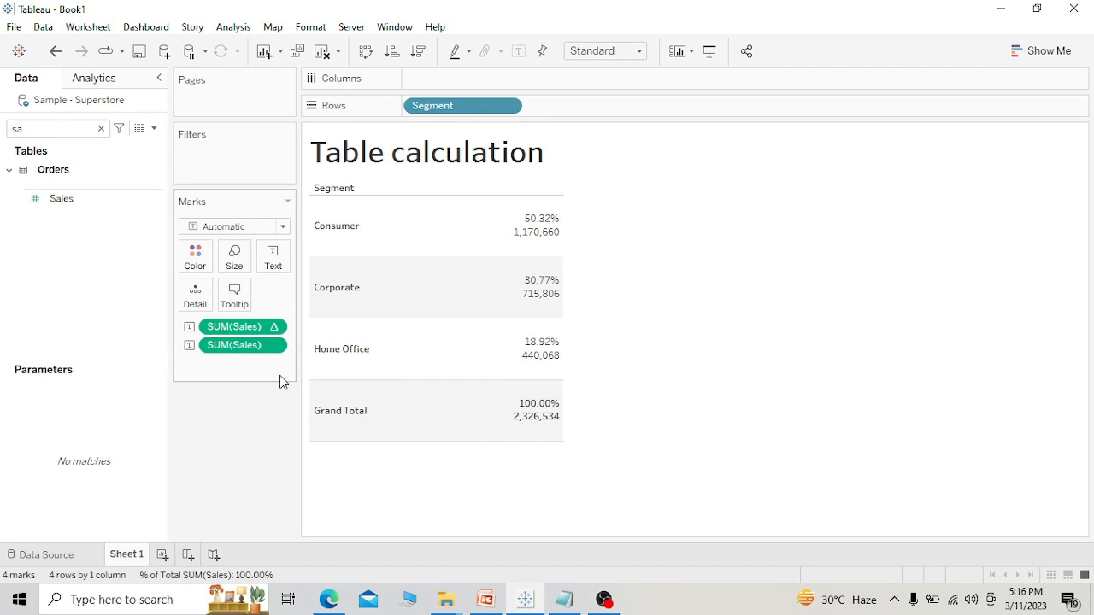
pyautogui.hotkey('ctrl', '2')
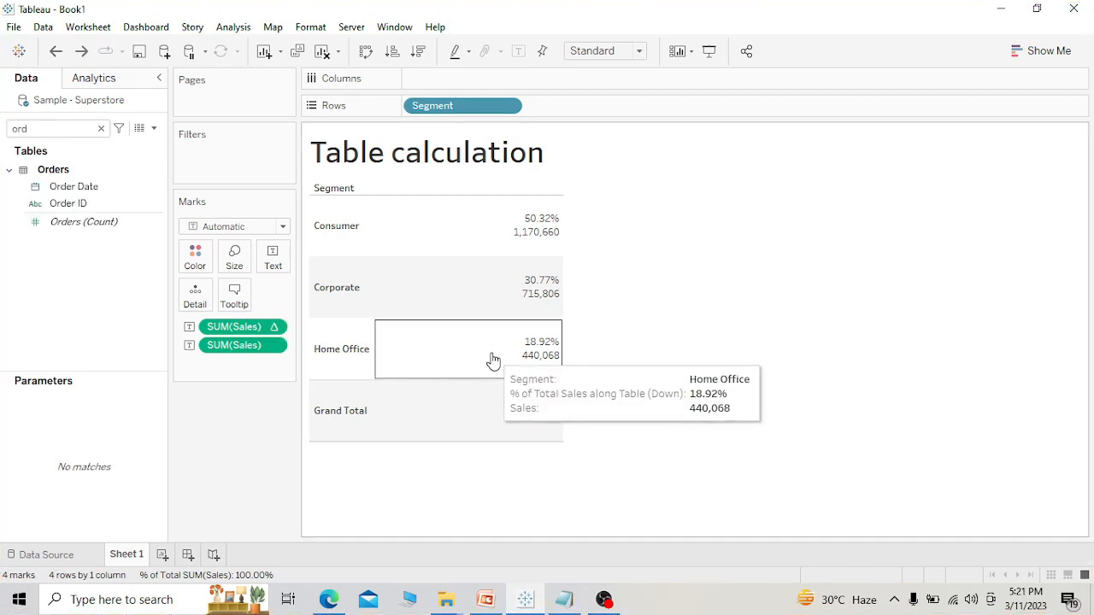
# Search the fields for "order", break the table down by year of Order Date across the columns, and narrow the year columns.
pyautogui.click(100, 129)
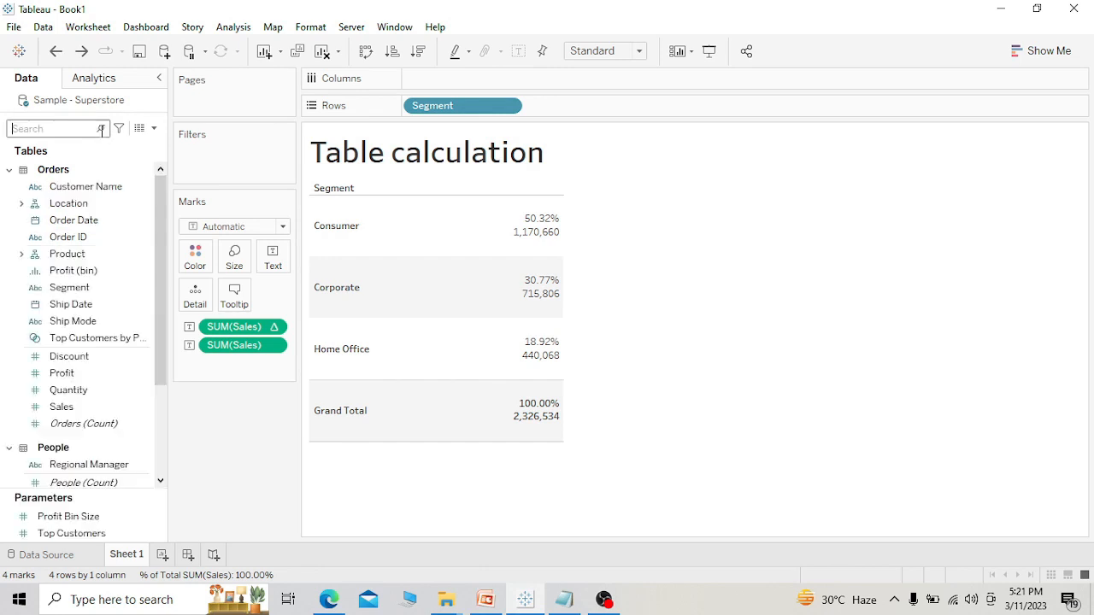
pyautogui.write('order')
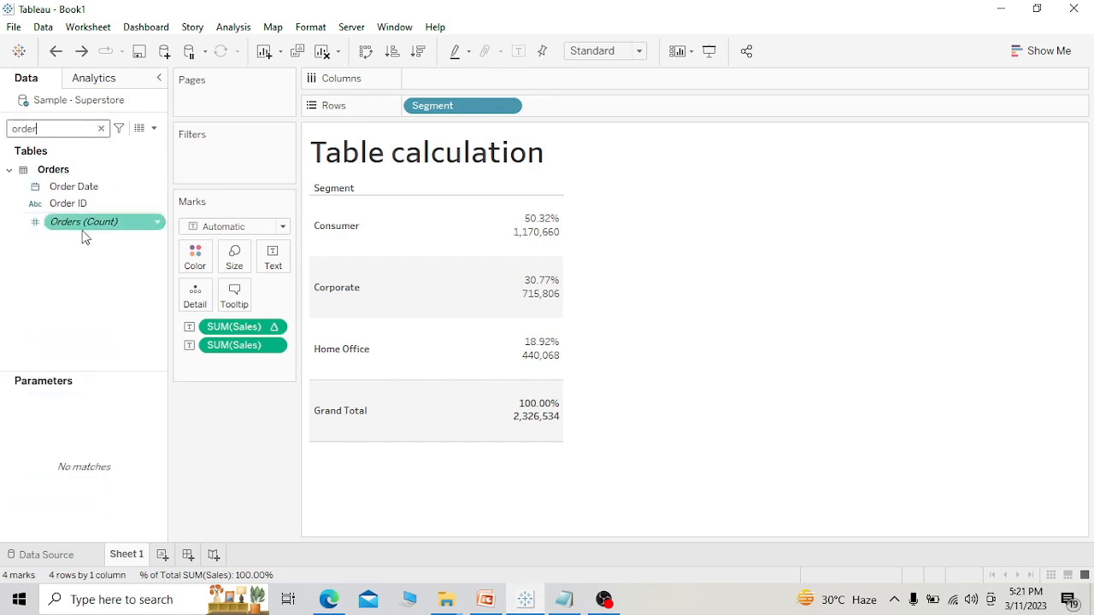
pyautogui.moveTo(119, 188); pyautogui.dragTo(479, 76)
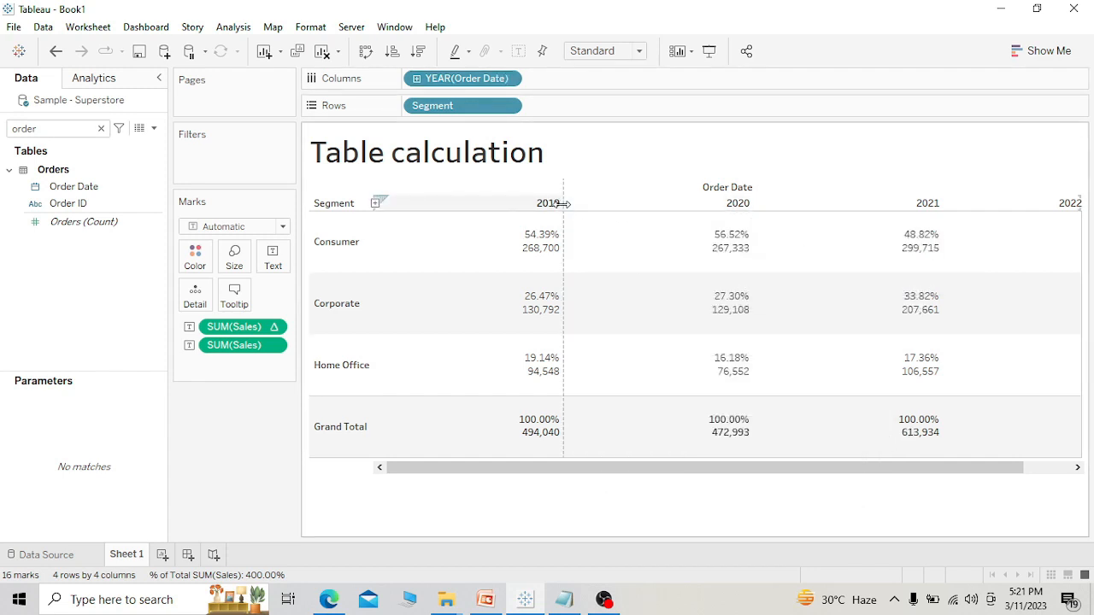
pyautogui.moveTo(562, 203); pyautogui.dragTo(512, 216)
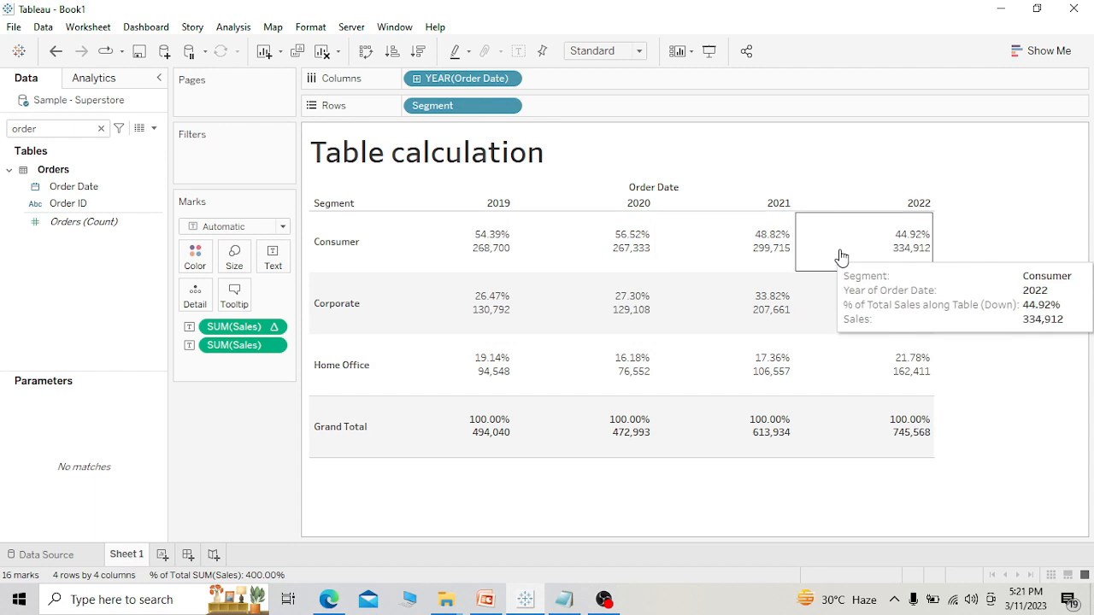
pyautogui.hotkey('ctrl', '2')
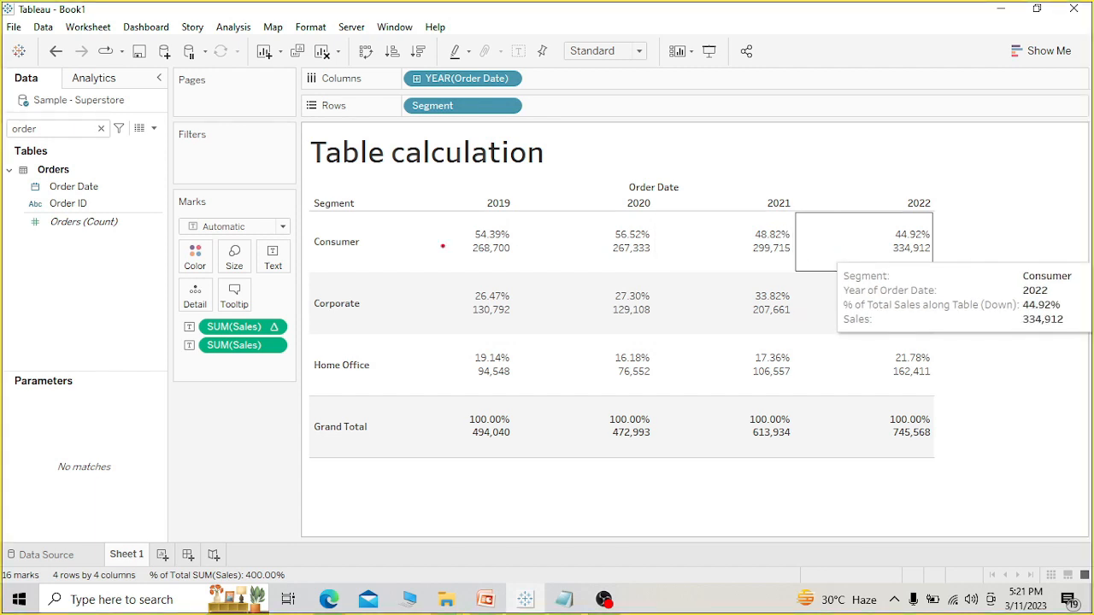
pyautogui.moveTo(443, 246); pyautogui.dragTo(936, 251)
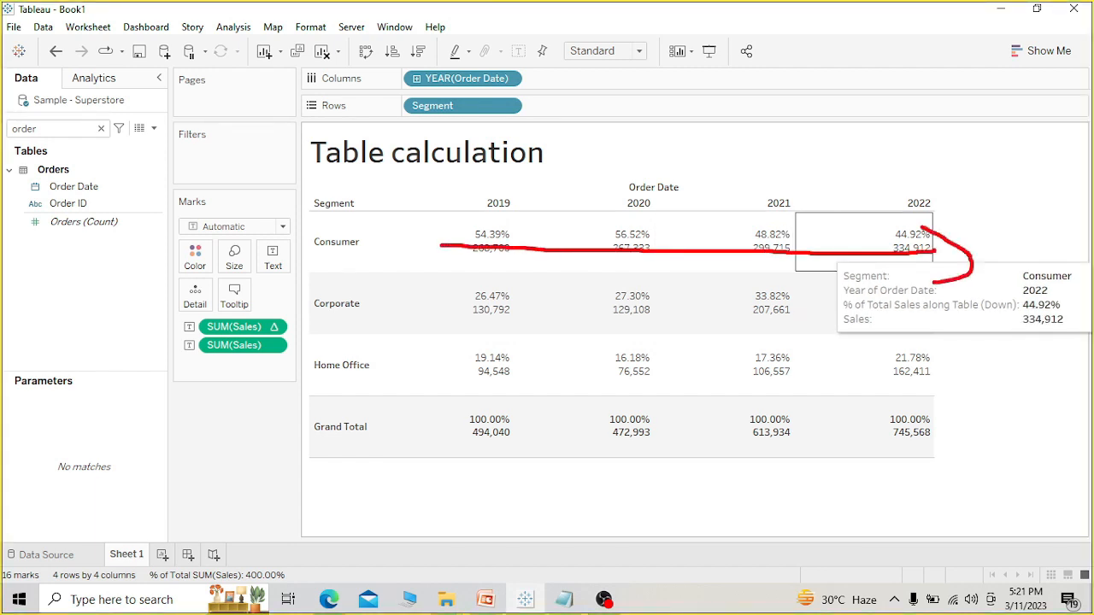
pyautogui.moveTo(423, 220); pyautogui.dragTo(434, 428)
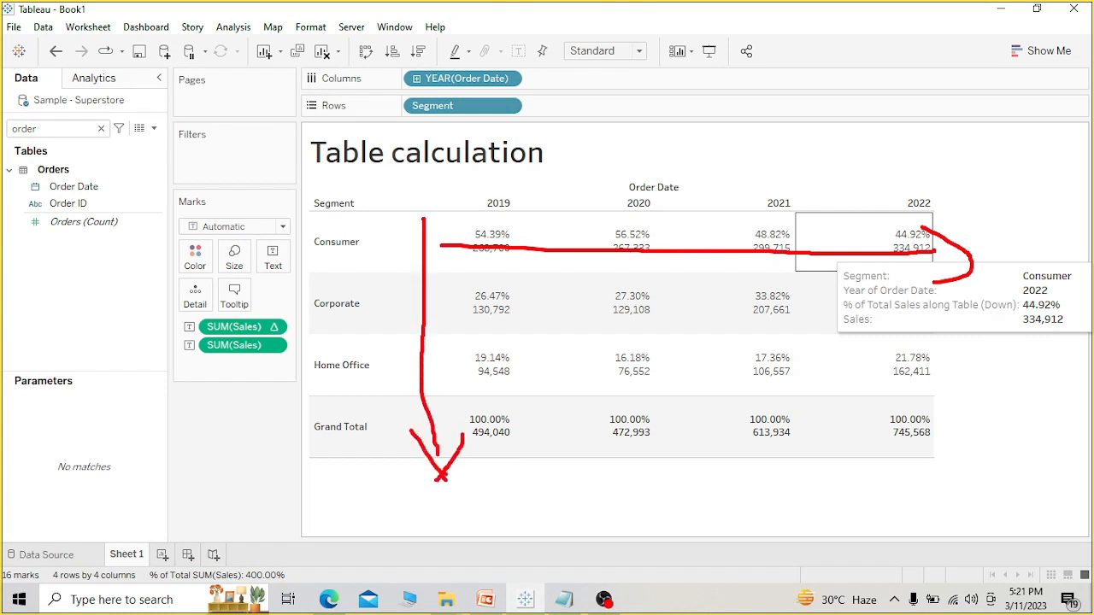
pyautogui.press('Escape')
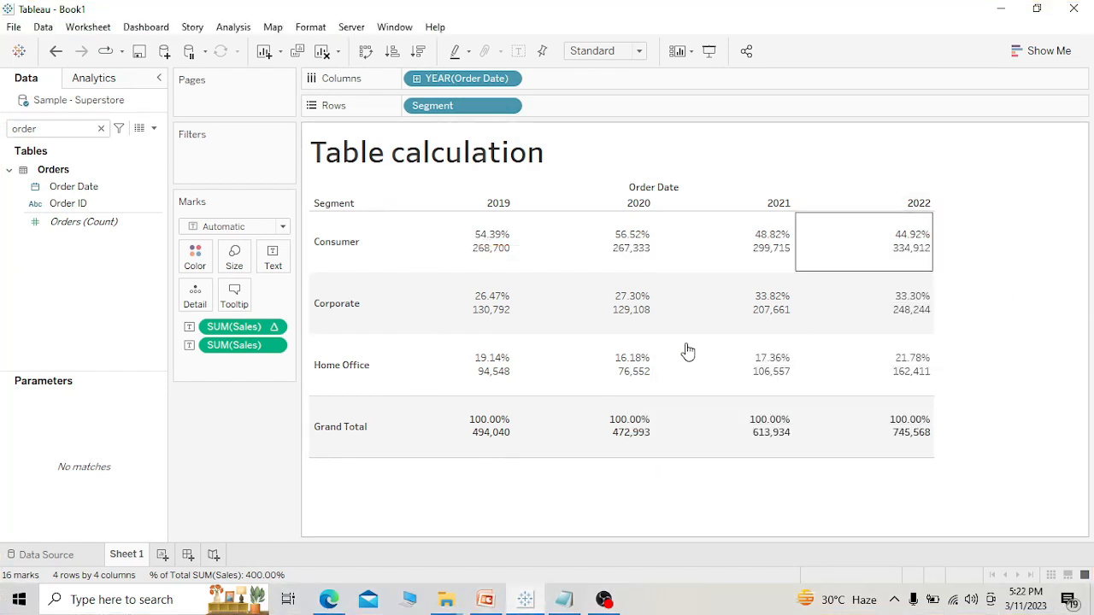
# Set the percent-of-total Sales calculation to compute using Table (across).
pyautogui.click(275, 328)
pyautogui.moveTo(307, 511)
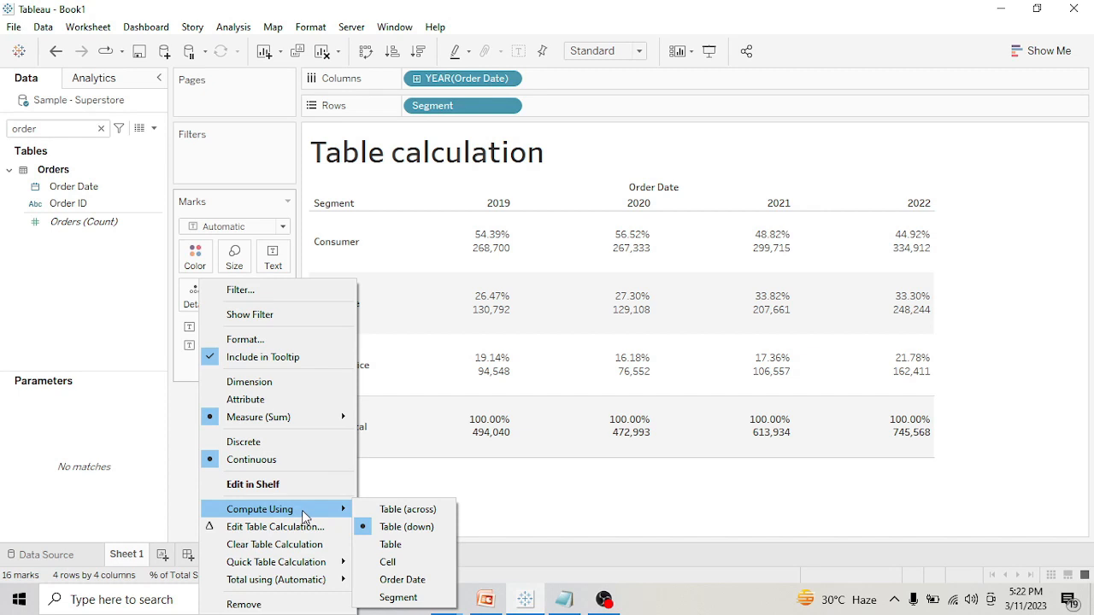
pyautogui.click(417, 513)
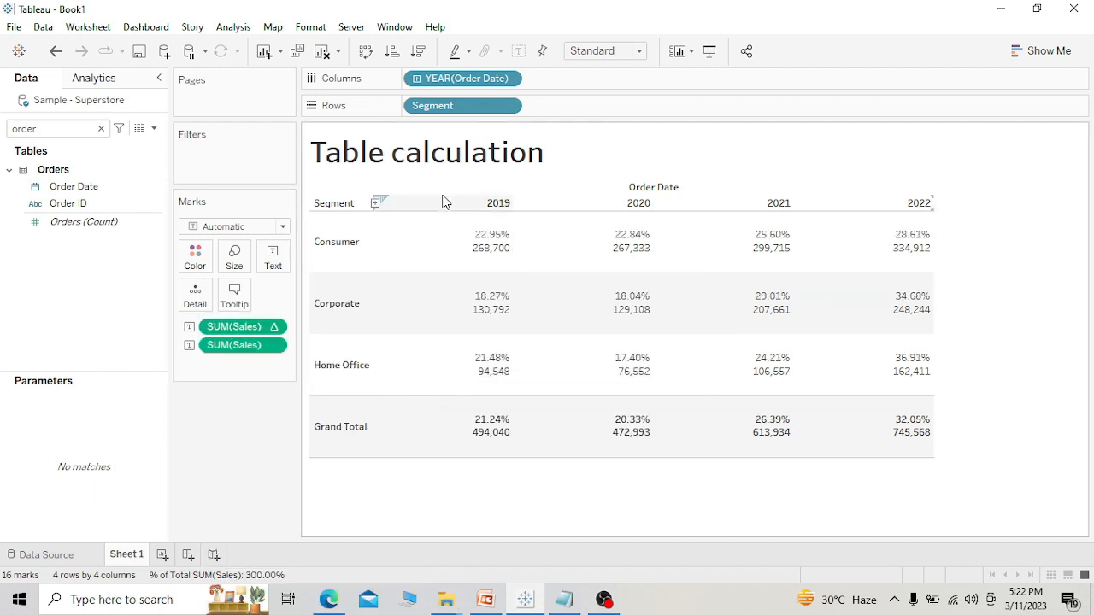
pyautogui.hotkey('ctrl', '2')
pyautogui.moveTo(537, 181); pyautogui.dragTo(904, 172)
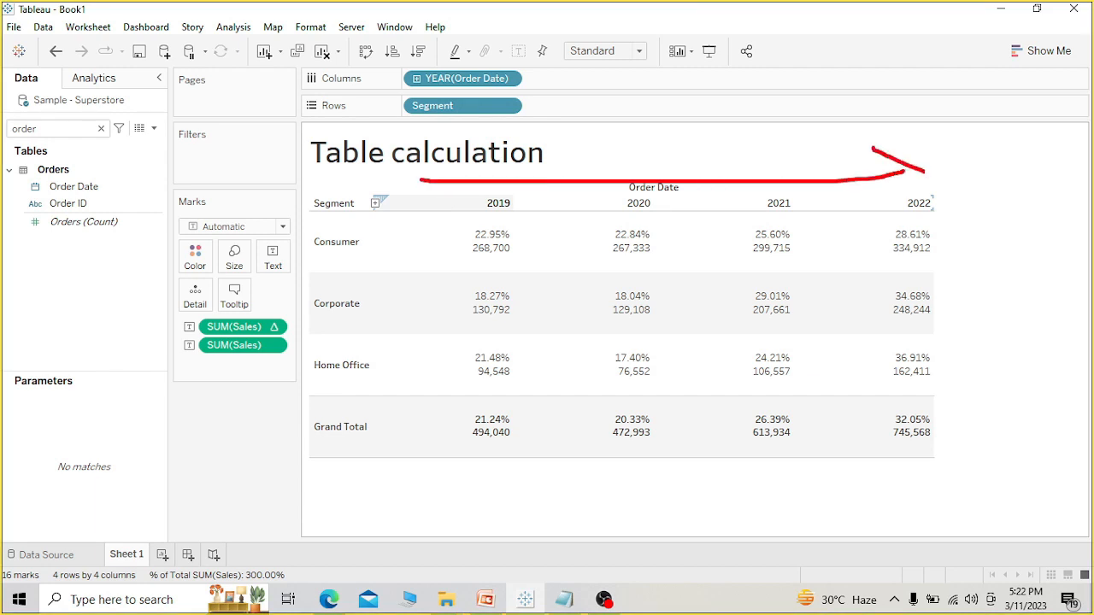
pyautogui.press('Escape')
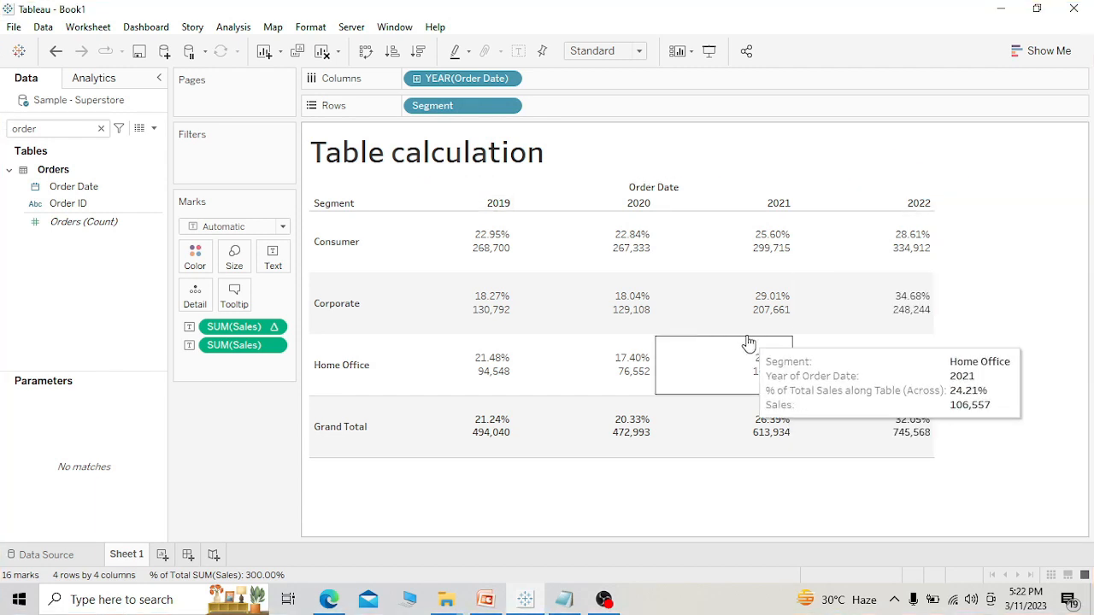
# Show row grand totals in the segment-by-year table.
pyautogui.moveTo(572, 337)
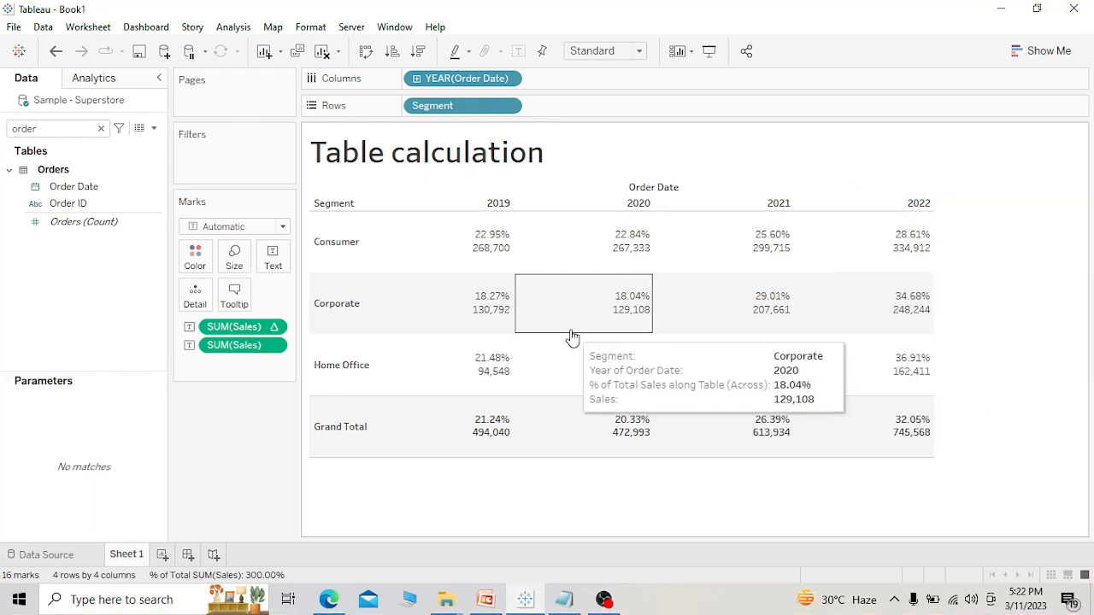
pyautogui.click(236, 28)
pyautogui.moveTo(269, 186)
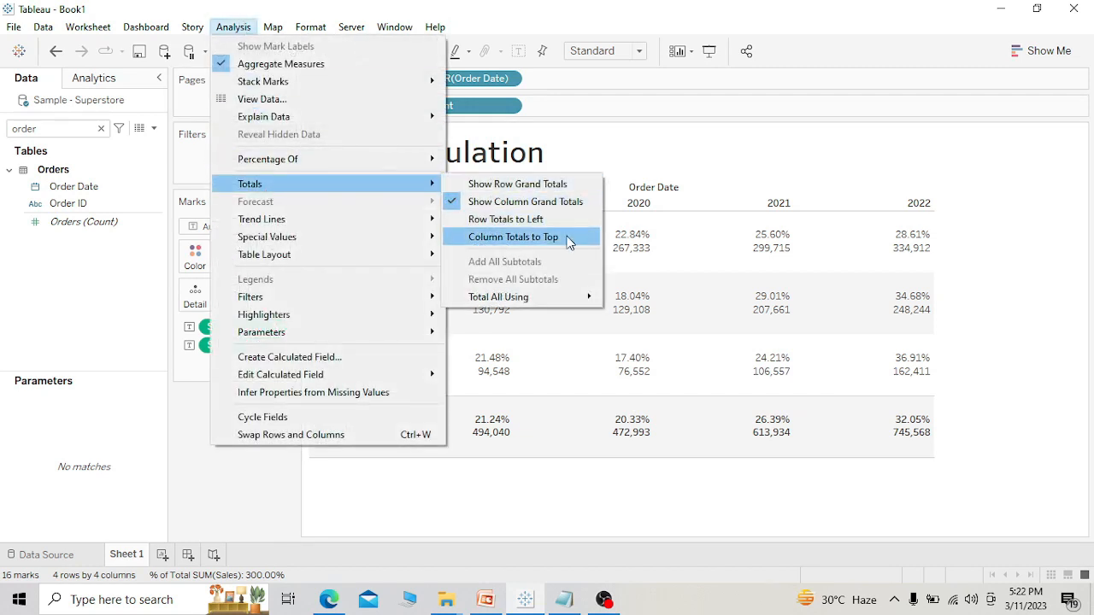
pyautogui.click(571, 182)
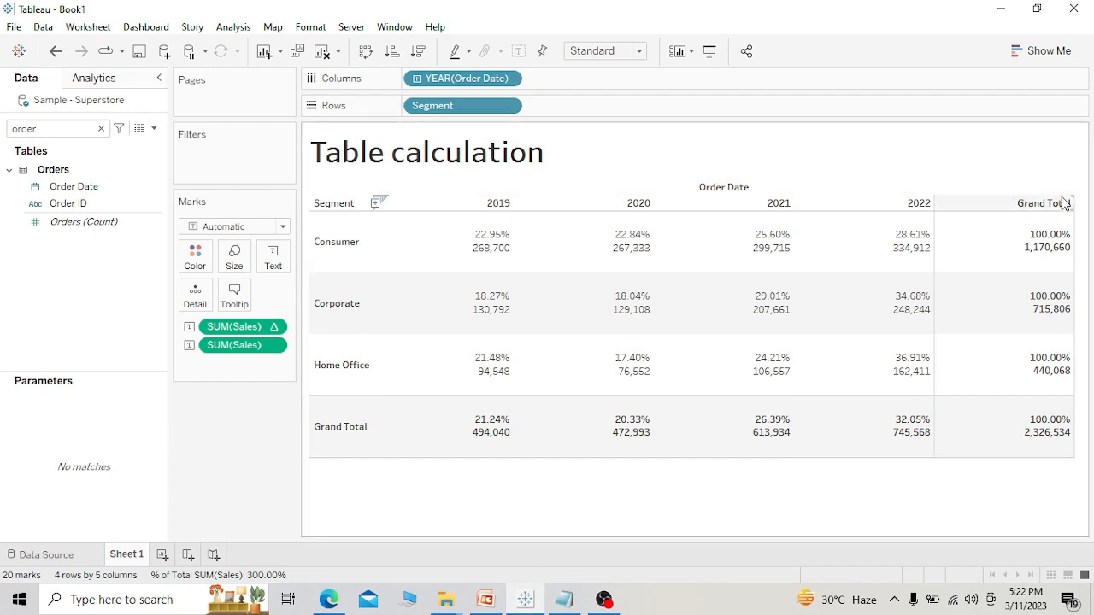
# Examine how each segment's yearly sales percentages across the table relate to its row grand total.
pyautogui.moveTo(1045, 301)
pyautogui.moveTo(481, 242)
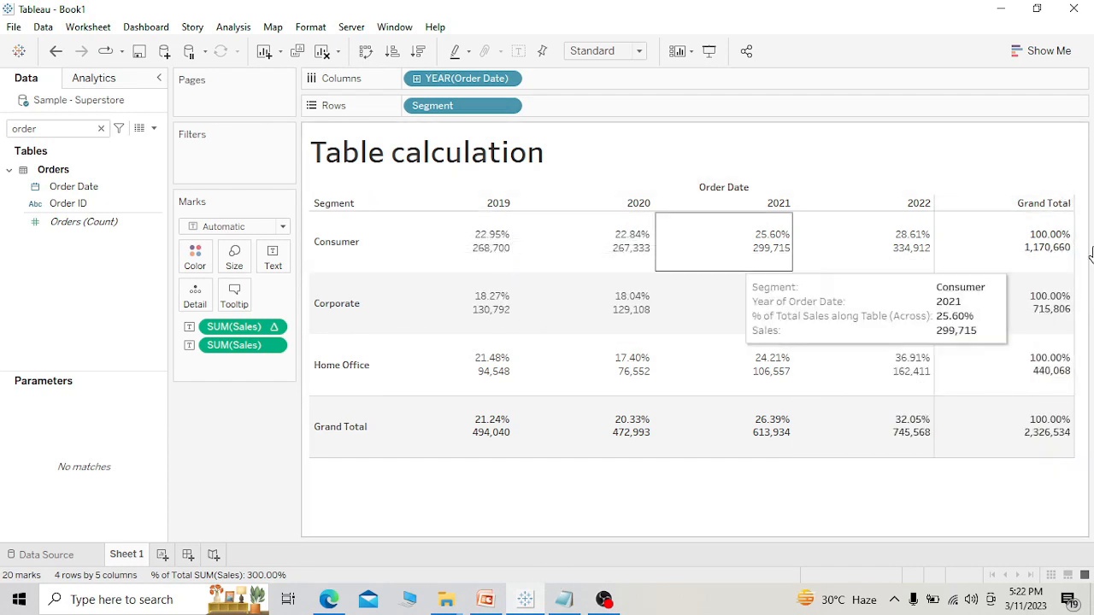
pyautogui.moveTo(1053, 236)
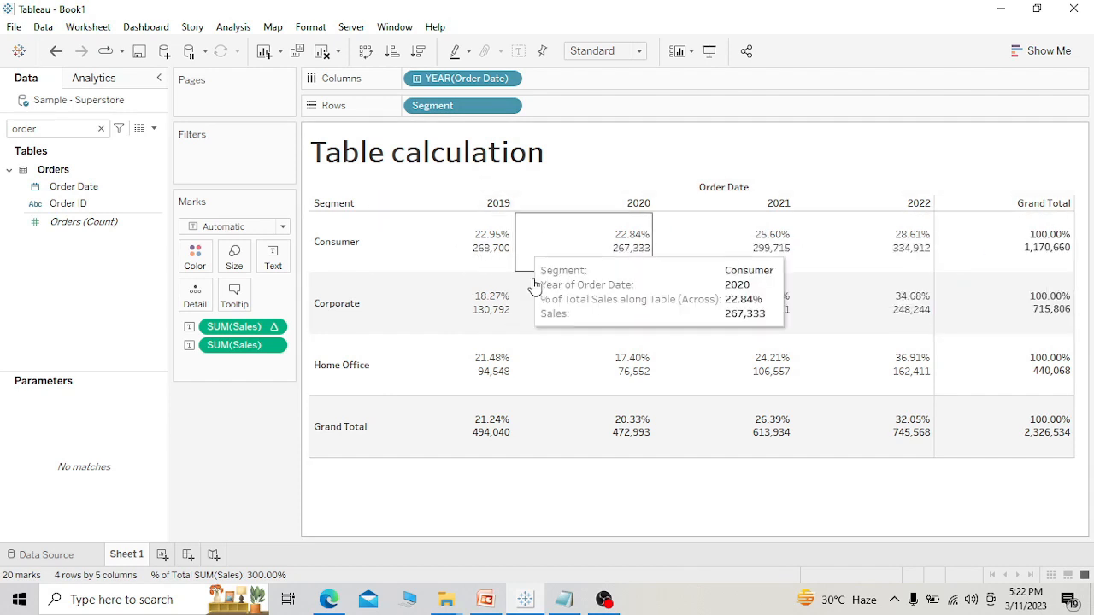
pyautogui.moveTo(544, 357)
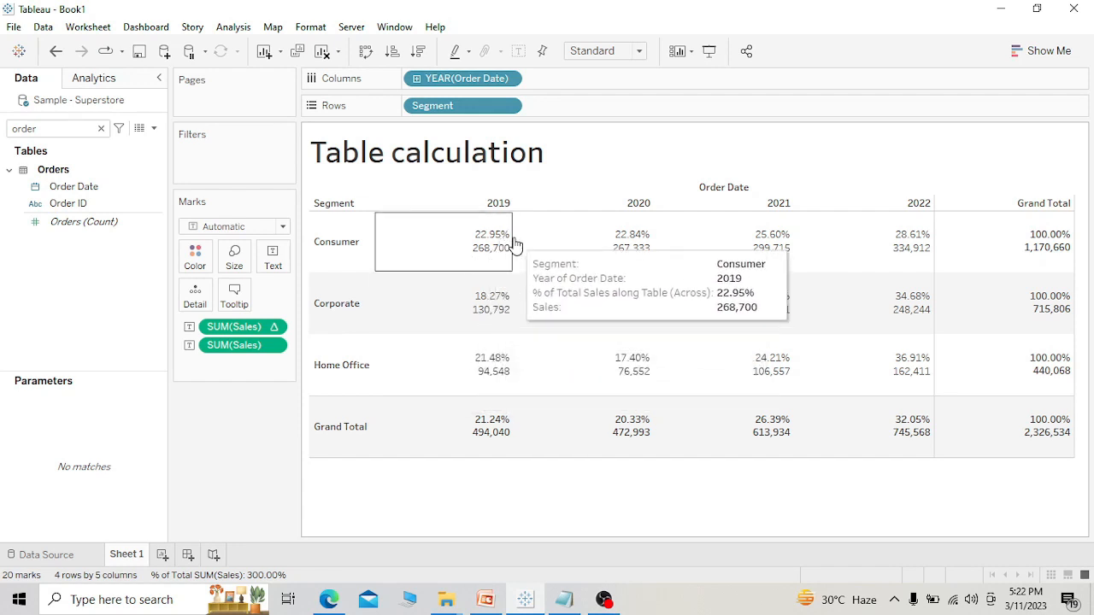
pyautogui.moveTo(755, 268)
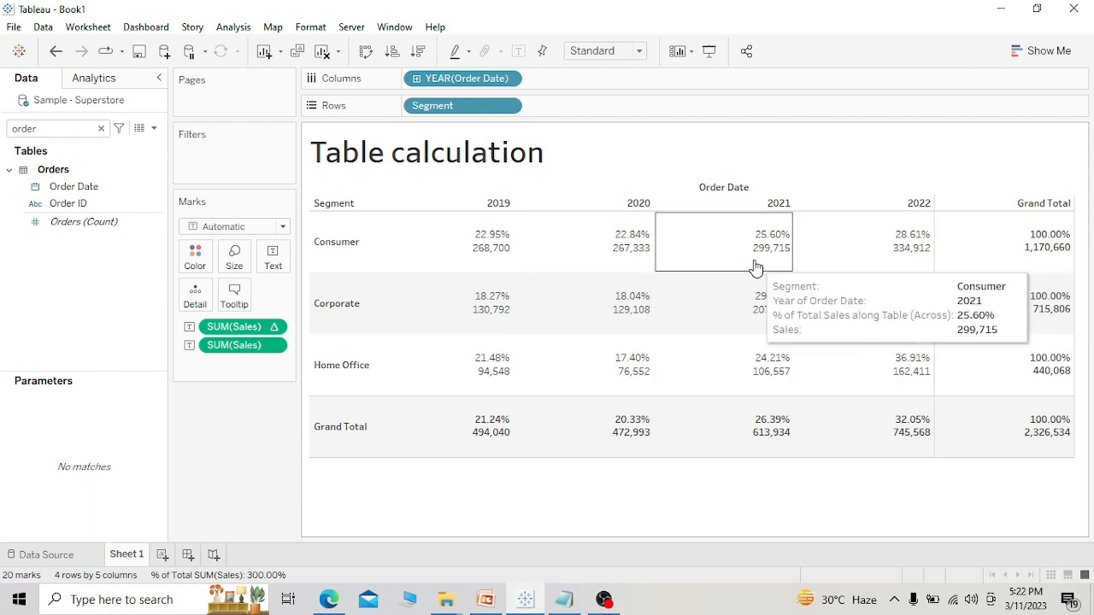
pyautogui.moveTo(516, 279)
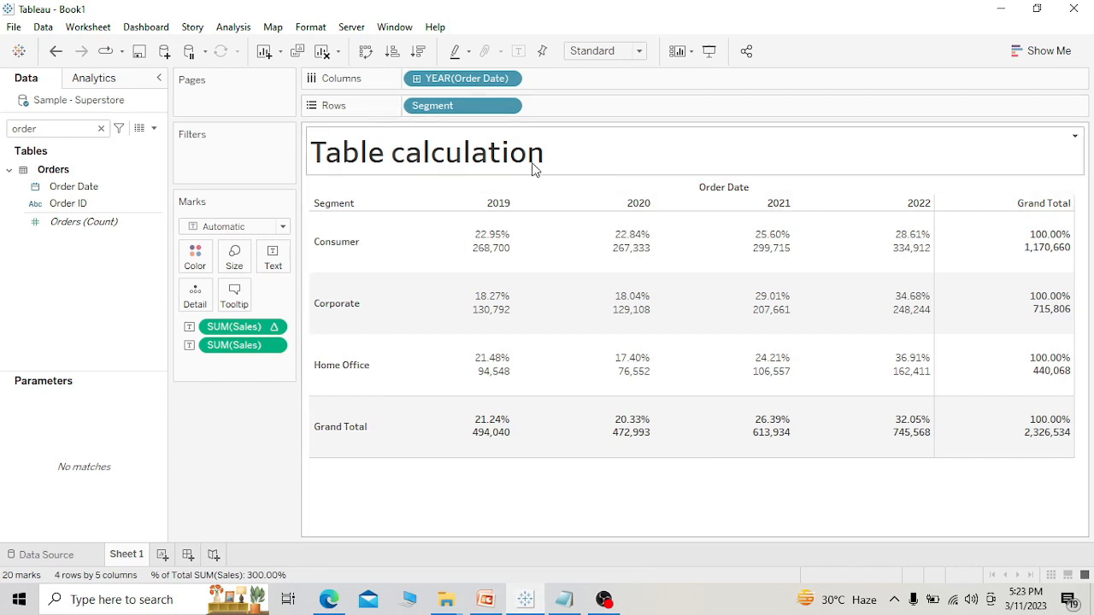
pyautogui.moveTo(623, 329)
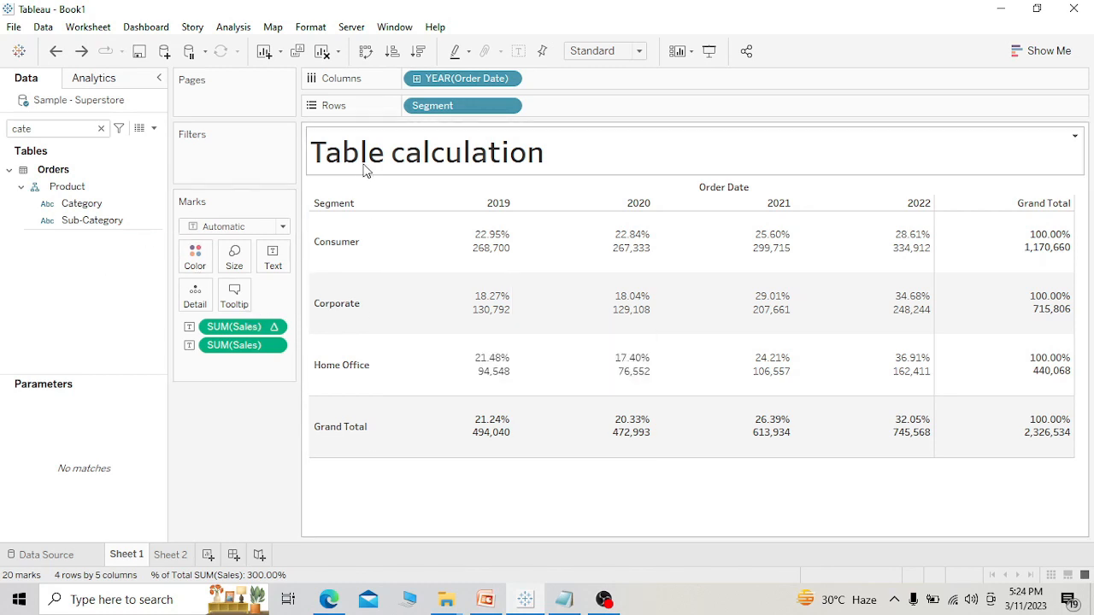
# Search the fields for "cate", replace Segment on Rows with Category, and expand it down to Sub-Category.
pyautogui.click(101, 129)
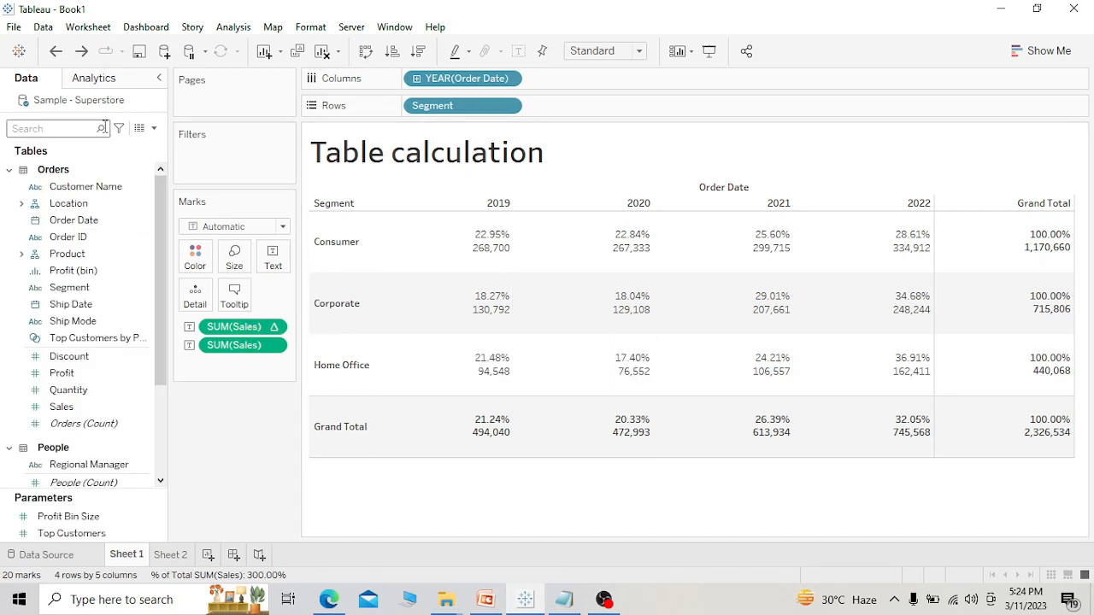
pyautogui.write('cate')
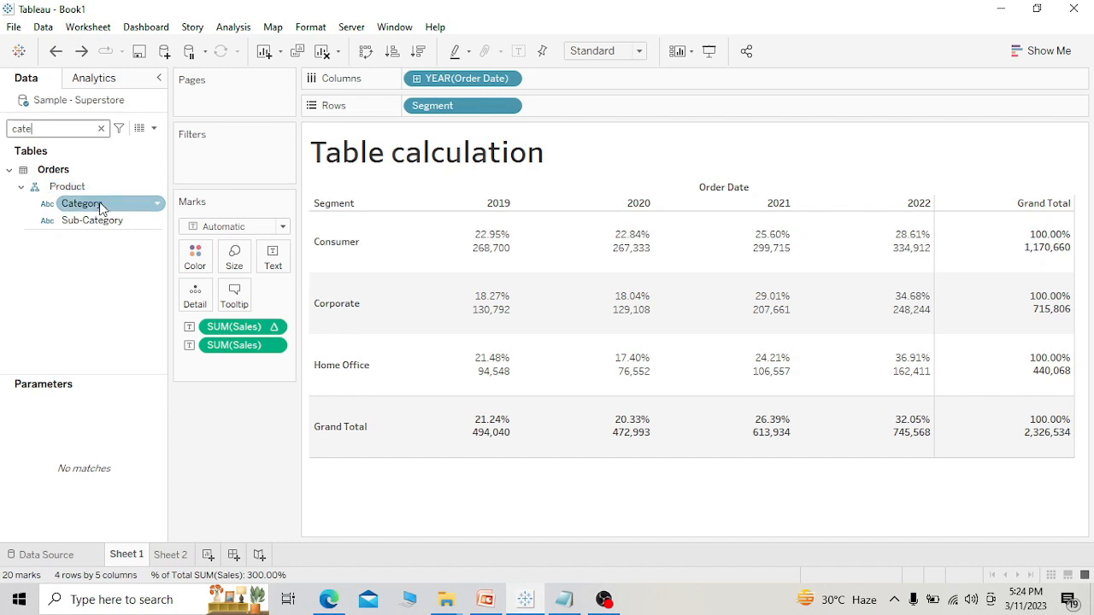
pyautogui.moveTo(101, 208); pyautogui.dragTo(438, 113)
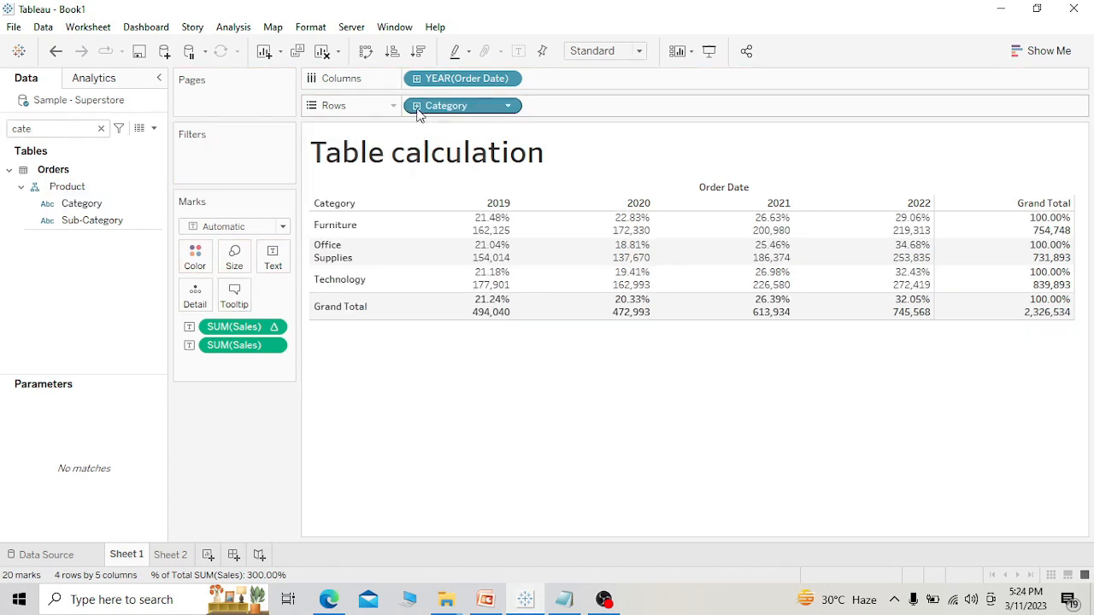
pyautogui.click(415, 107)
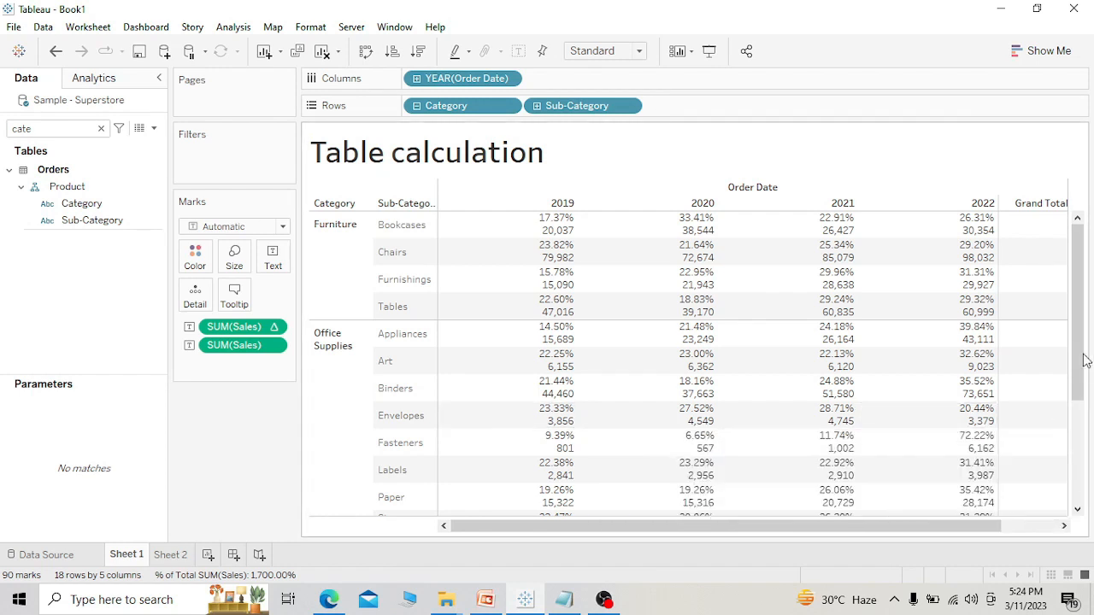
# Set the percent-of-total Sales calculation in the category and sub-category table to compute using Table (down).
pyautogui.moveTo(1081, 356); pyautogui.dragTo(1079, 513)
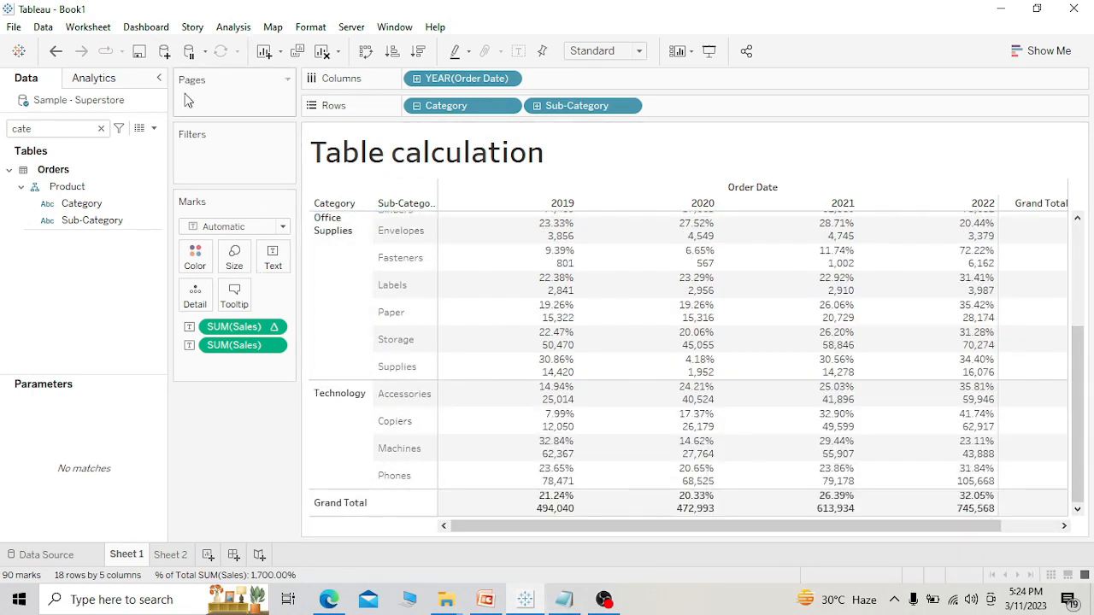
pyautogui.click(273, 330)
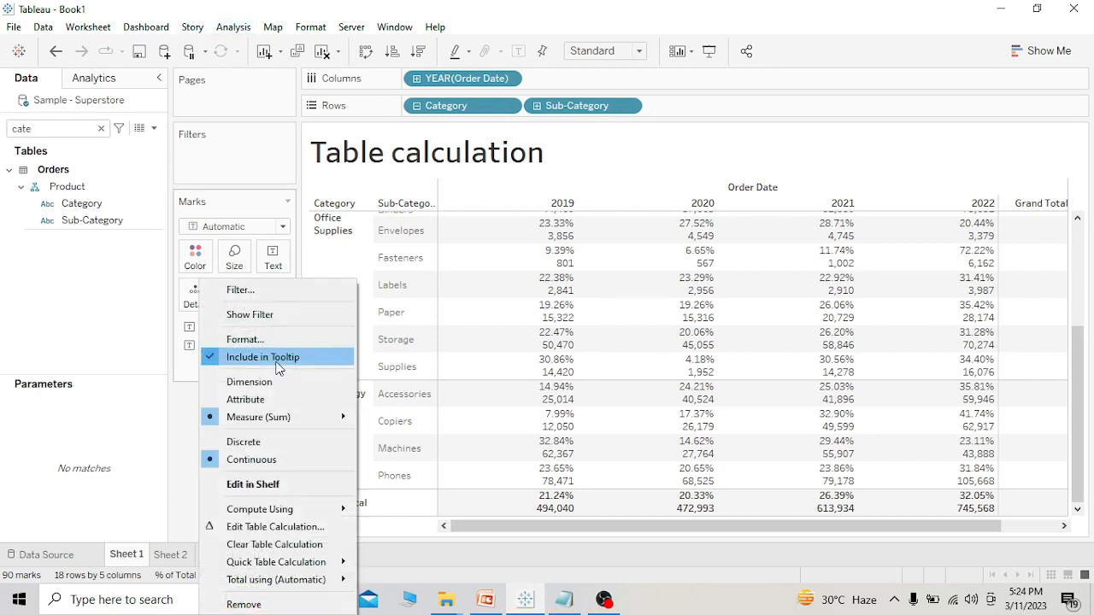
pyautogui.moveTo(299, 509)
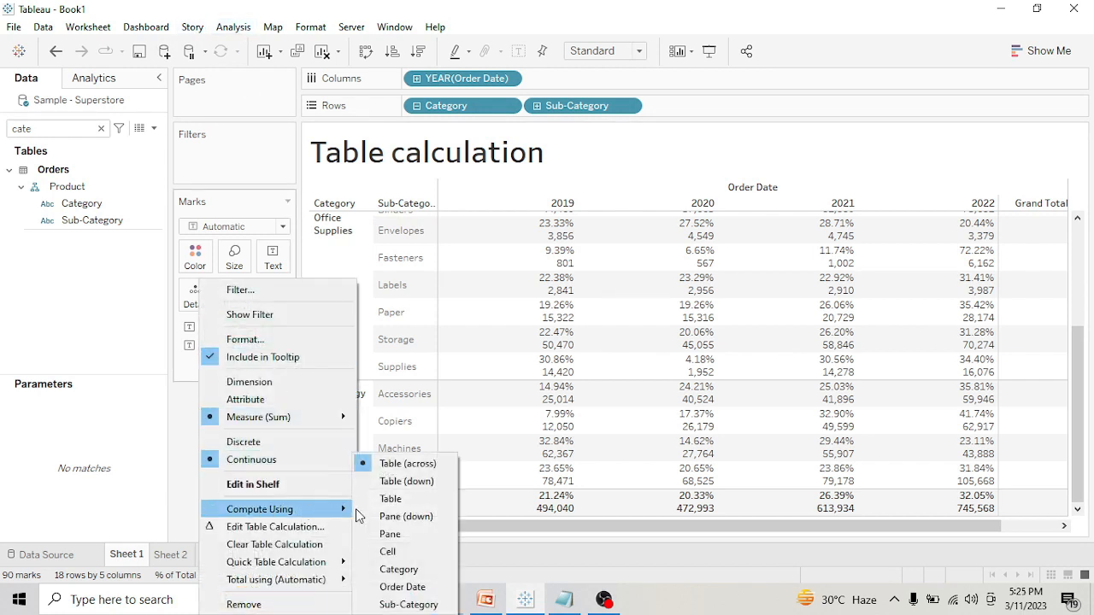
pyautogui.click(407, 481)
# Examine how each year's sub-category sales percentages run down the whole table to the column grand total.
pyautogui.moveTo(996, 431)
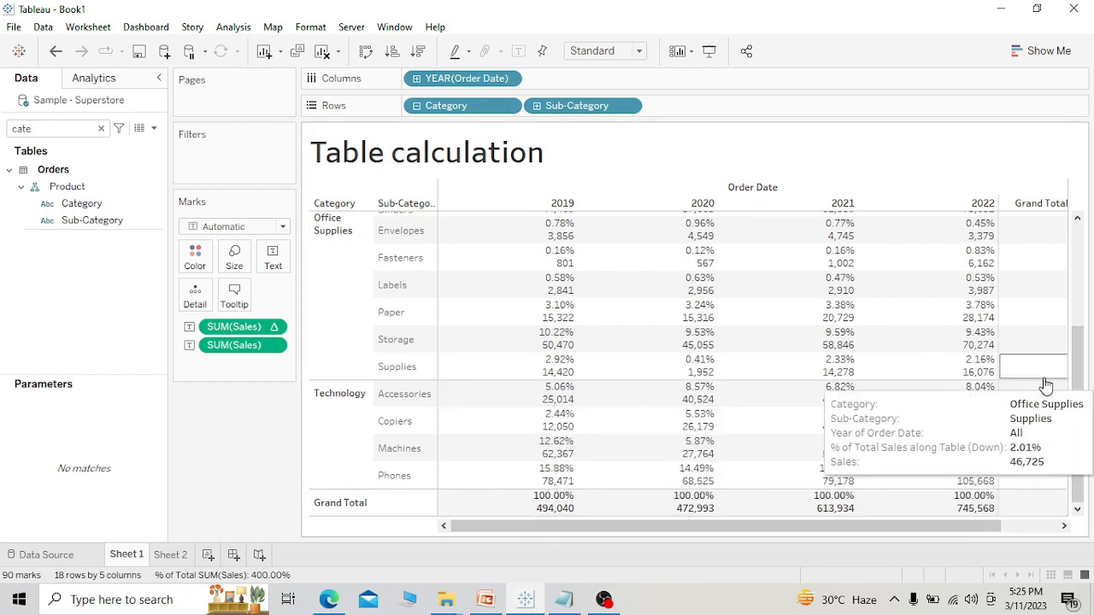
pyautogui.moveTo(1076, 391); pyautogui.dragTo(1078, 254)
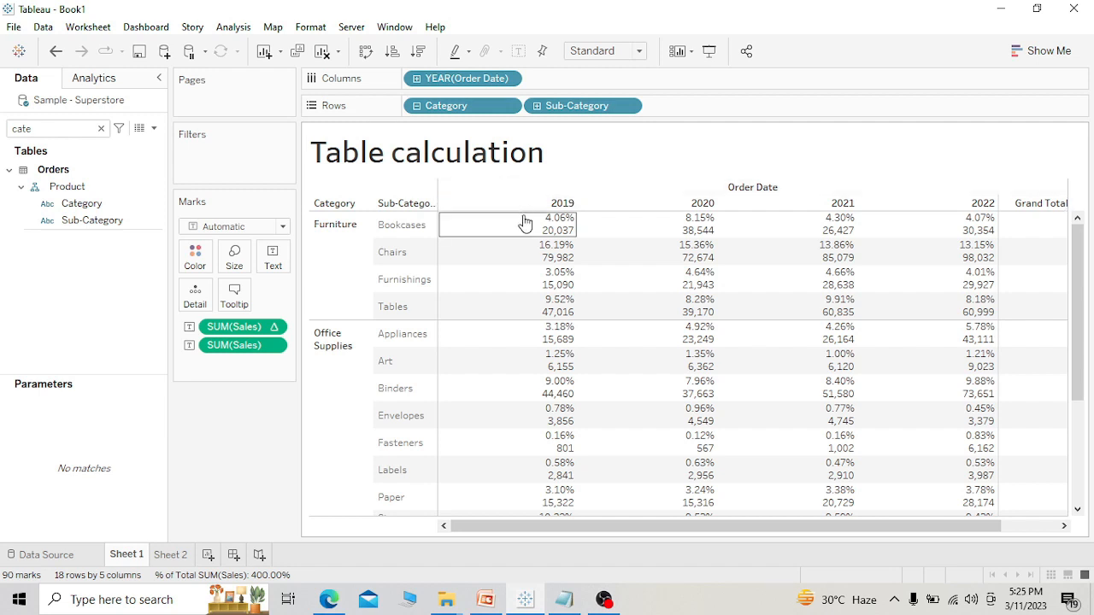
pyautogui.moveTo(525, 223)
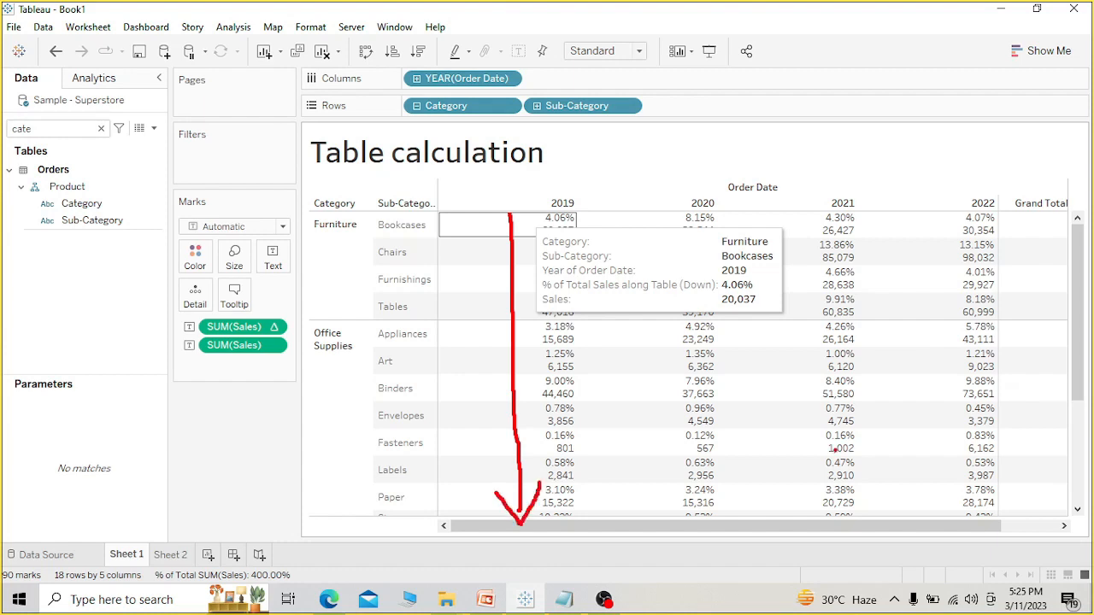
pyautogui.press('Escape')
pyautogui.moveTo(1077, 376); pyautogui.dragTo(1077, 476)
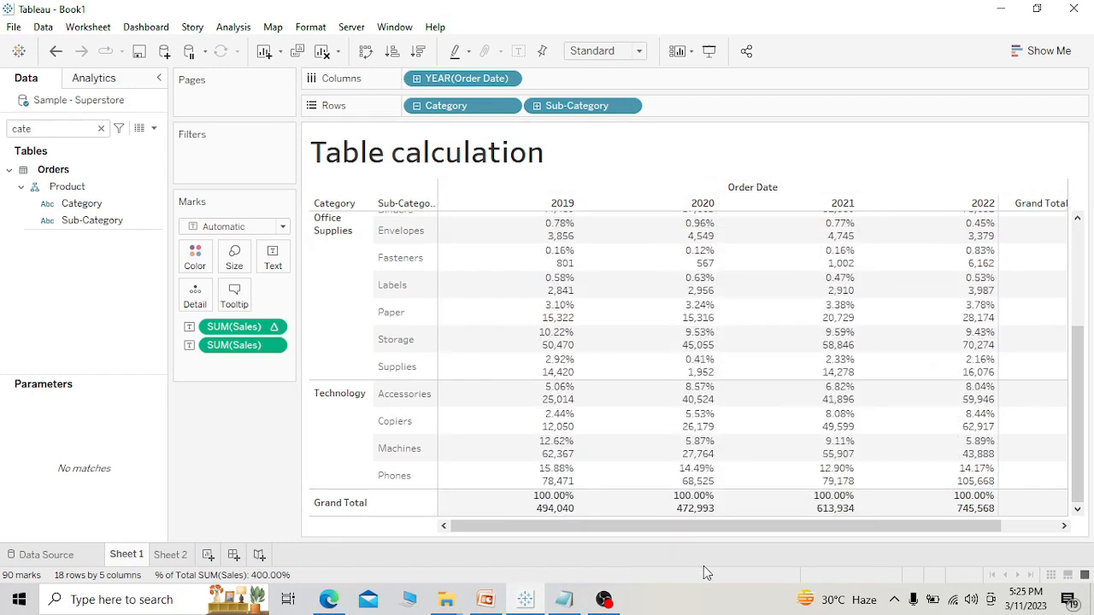
pyautogui.moveTo(701, 193)
pyautogui.mouseDown()
pyautogui.moveTo(655, 333)
pyautogui.moveTo(765, 483)
pyautogui.moveTo(715, 173)
pyautogui.mouseUp()
pyautogui.moveTo(872, 175)
pyautogui.mouseDown()
pyautogui.moveTo(767, 402)
pyautogui.moveTo(906, 353)
pyautogui.moveTo(863, 180)
pyautogui.mouseUp()
pyautogui.press('Escape')
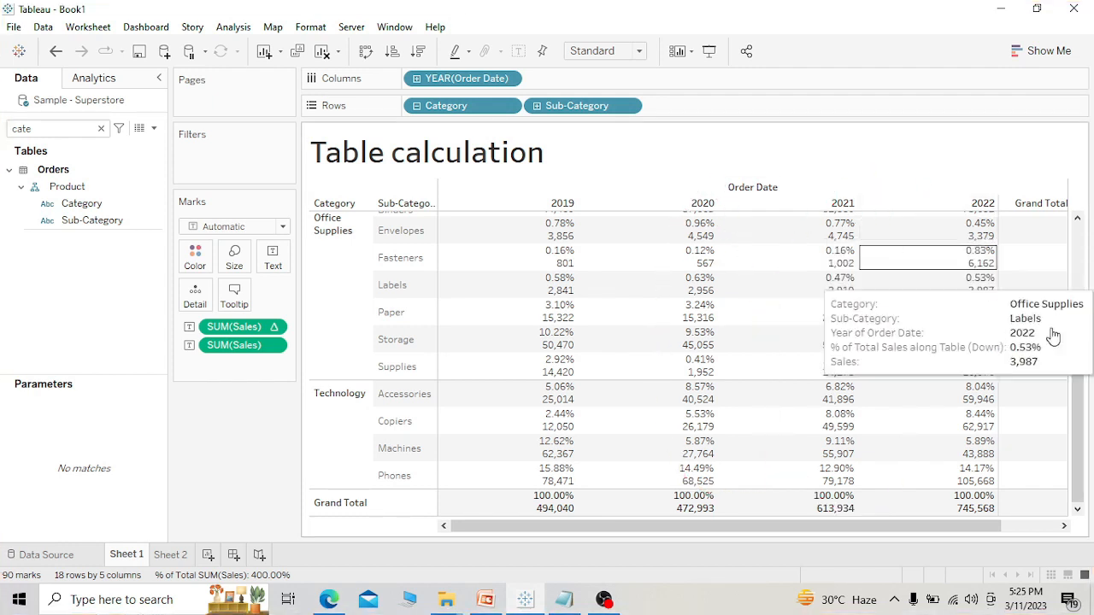
pyautogui.moveTo(1075, 419); pyautogui.dragTo(1066, 306)
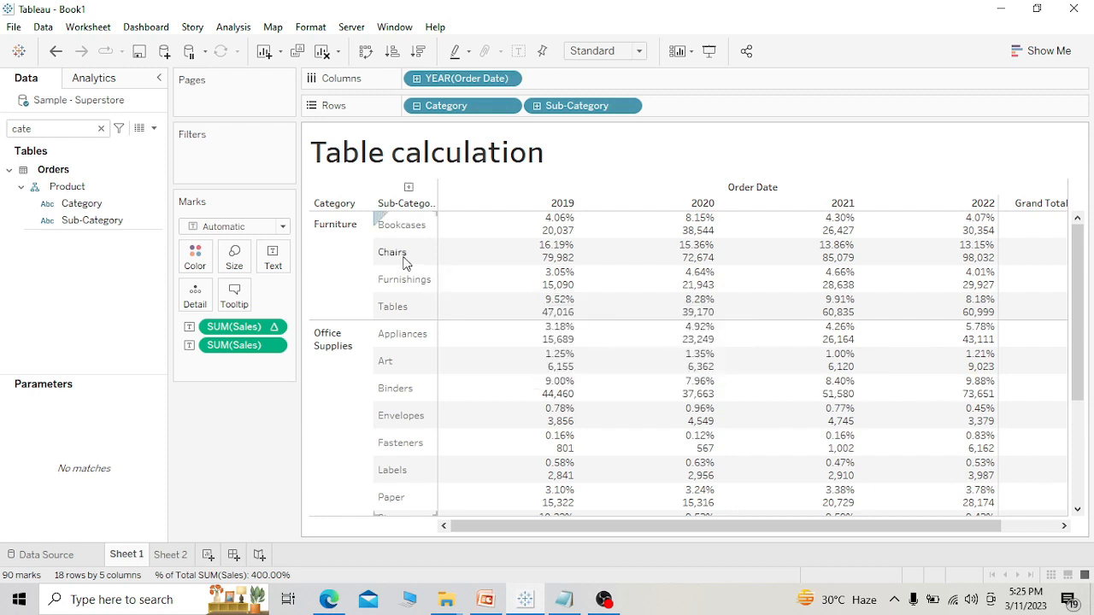
pyautogui.moveTo(445, 255)
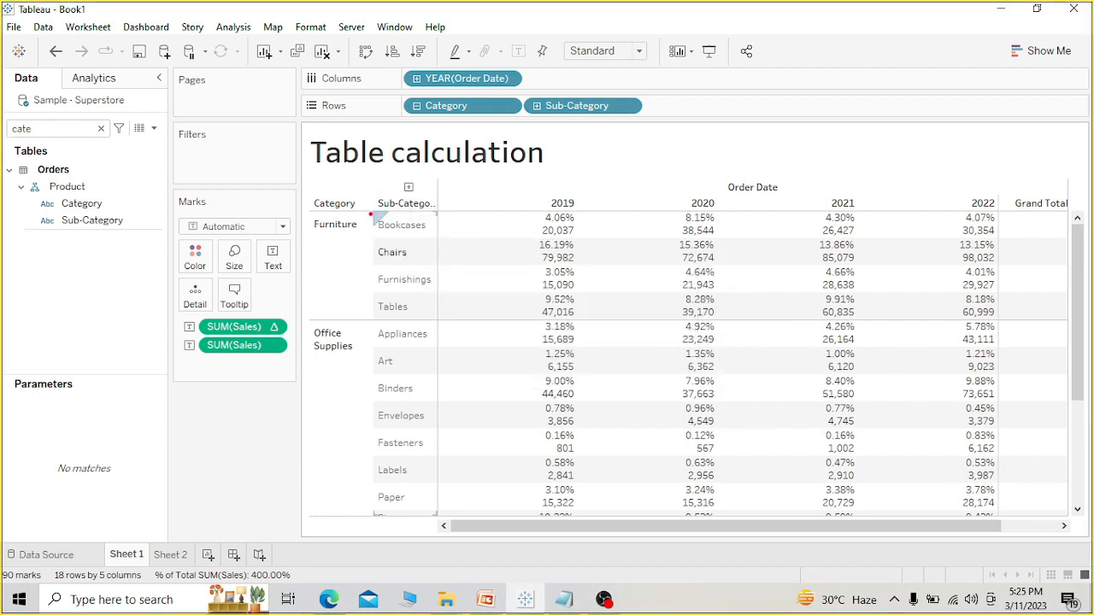
pyautogui.moveTo(389, 301)
pyautogui.mouseDown()
pyautogui.moveTo(603, 327)
pyautogui.moveTo(950, 286)
pyautogui.moveTo(816, 218)
pyautogui.moveTo(422, 209)
pyautogui.mouseUp()
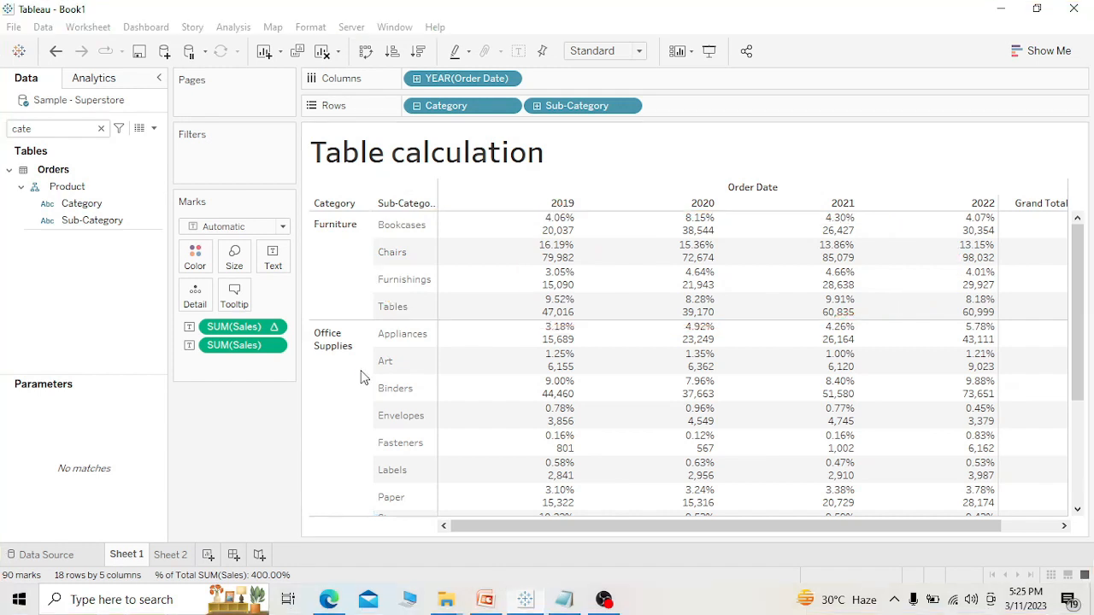
# Set the percent-of-total Sales calculation to compute using Pane (down).
pyautogui.click(278, 326)
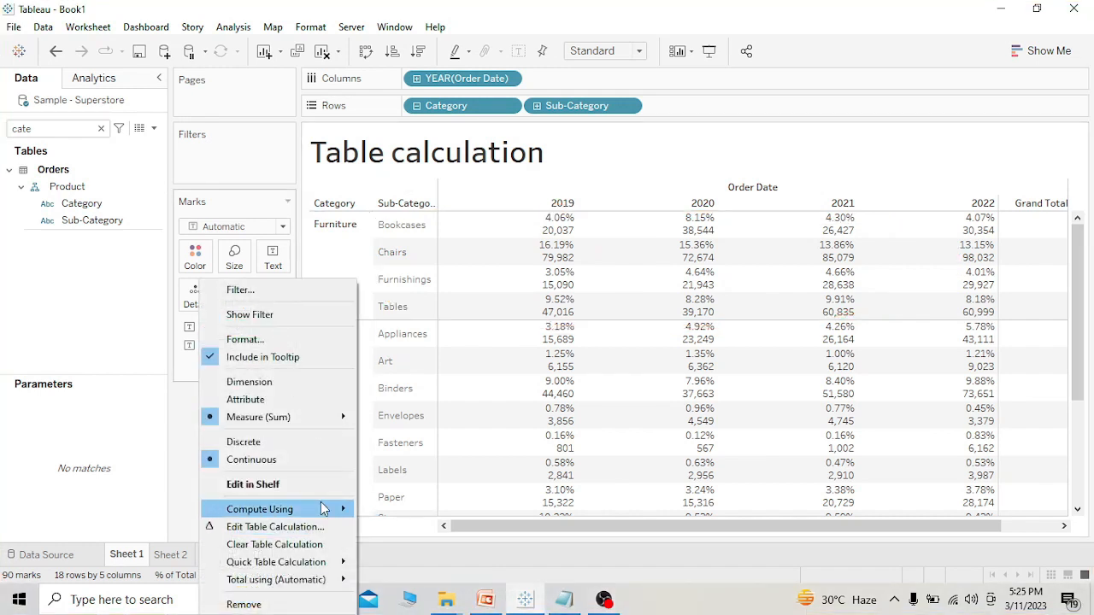
pyautogui.moveTo(323, 511)
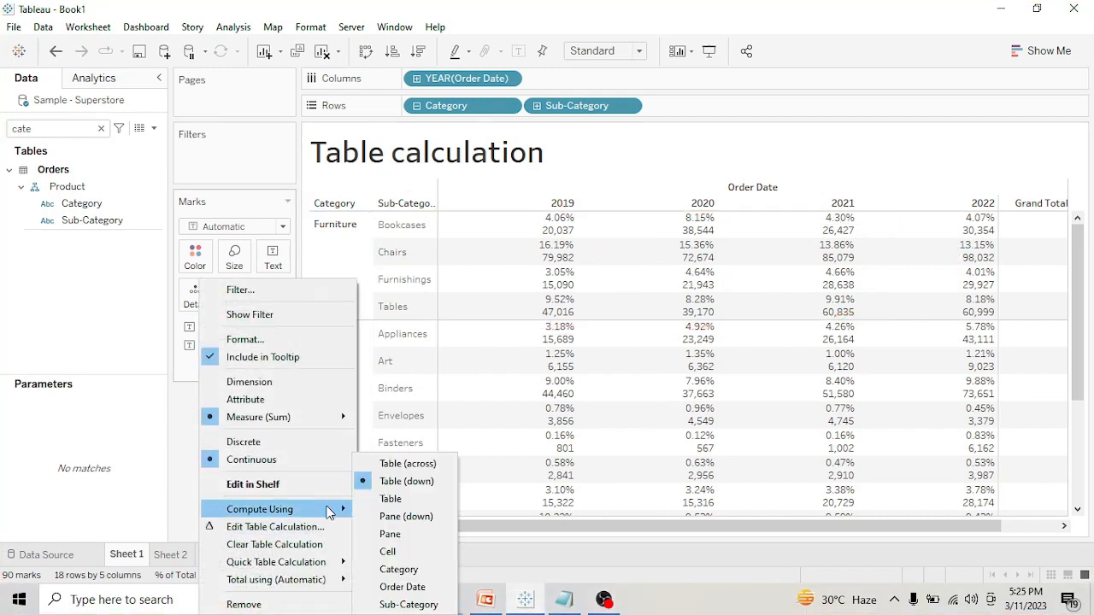
pyautogui.click(406, 516)
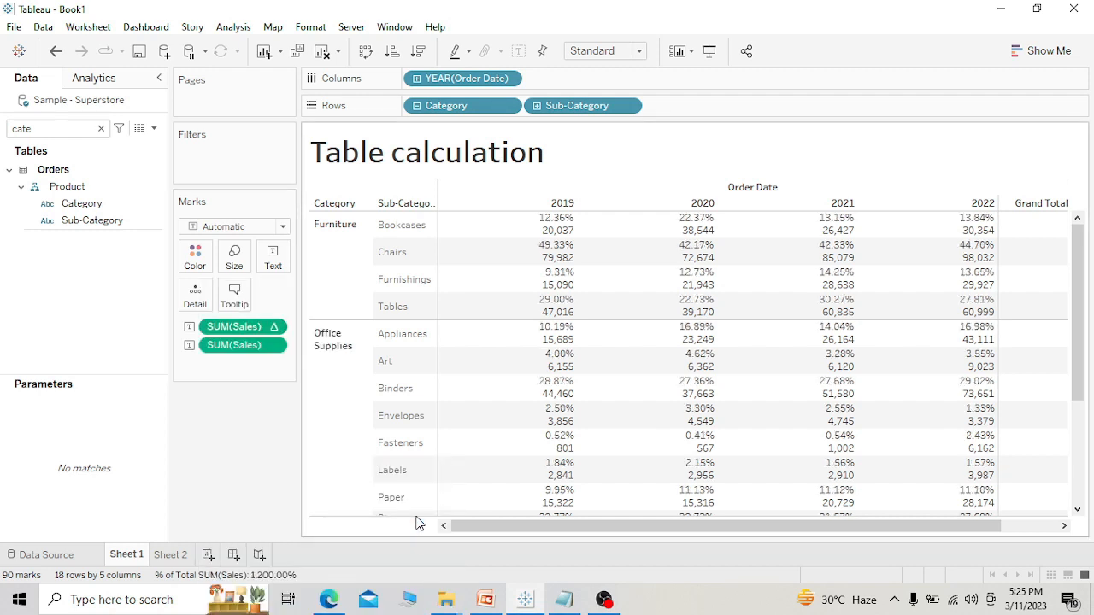
# Add all subtotals to the table and check each category's total across the years.
pyautogui.click(233, 26)
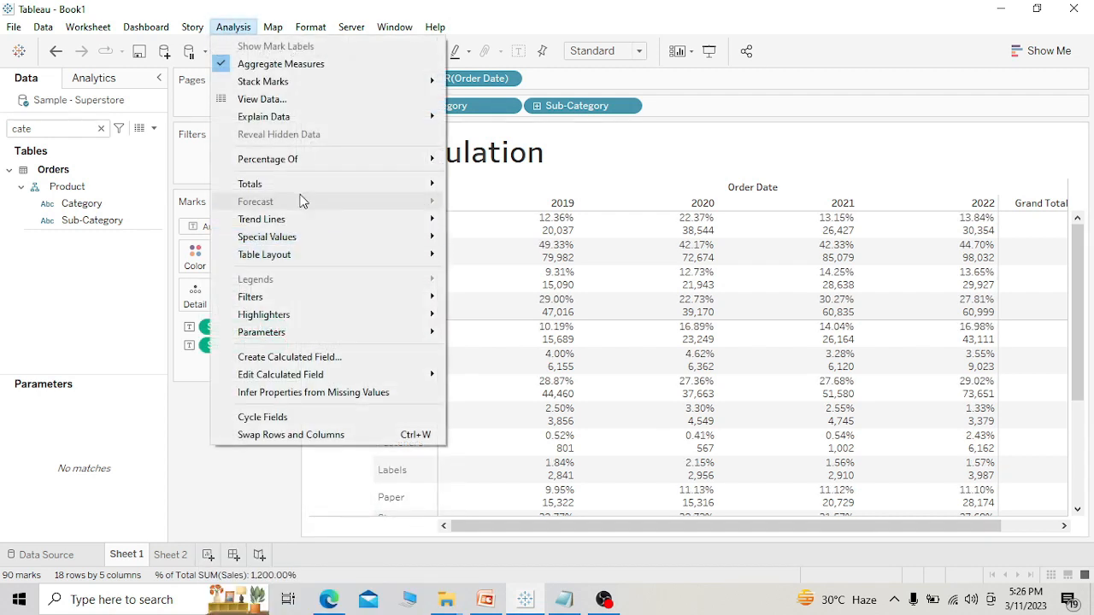
pyautogui.moveTo(303, 190)
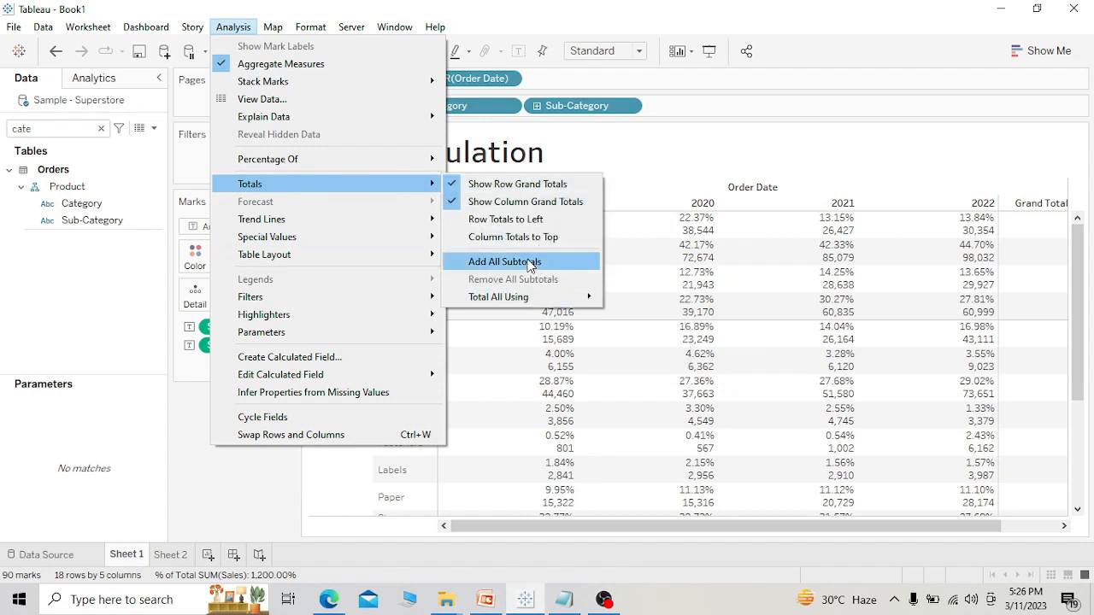
pyautogui.click(529, 265)
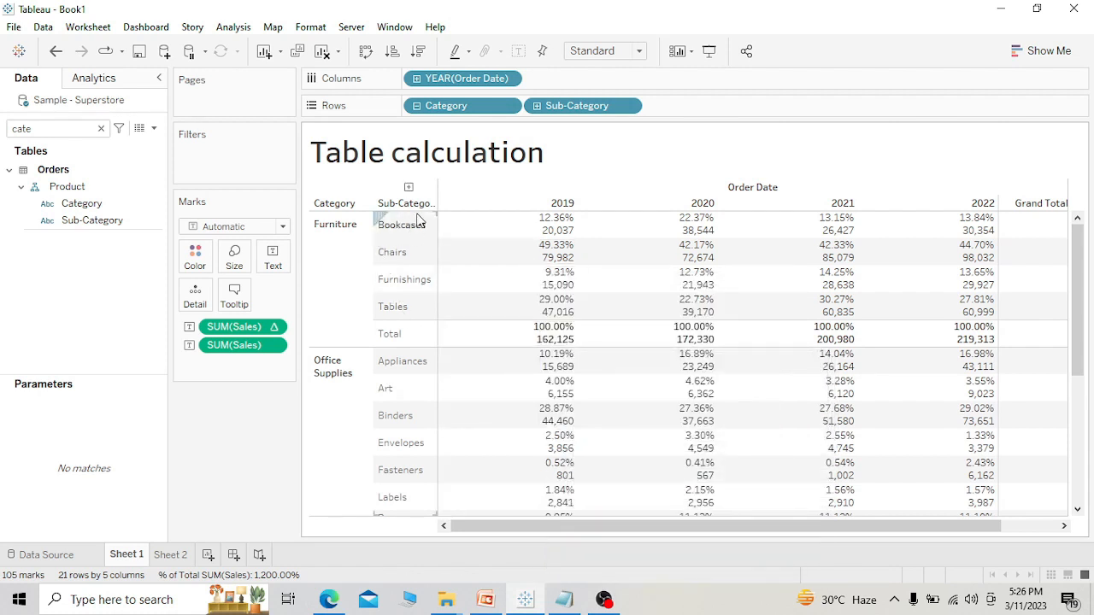
pyautogui.moveTo(552, 343)
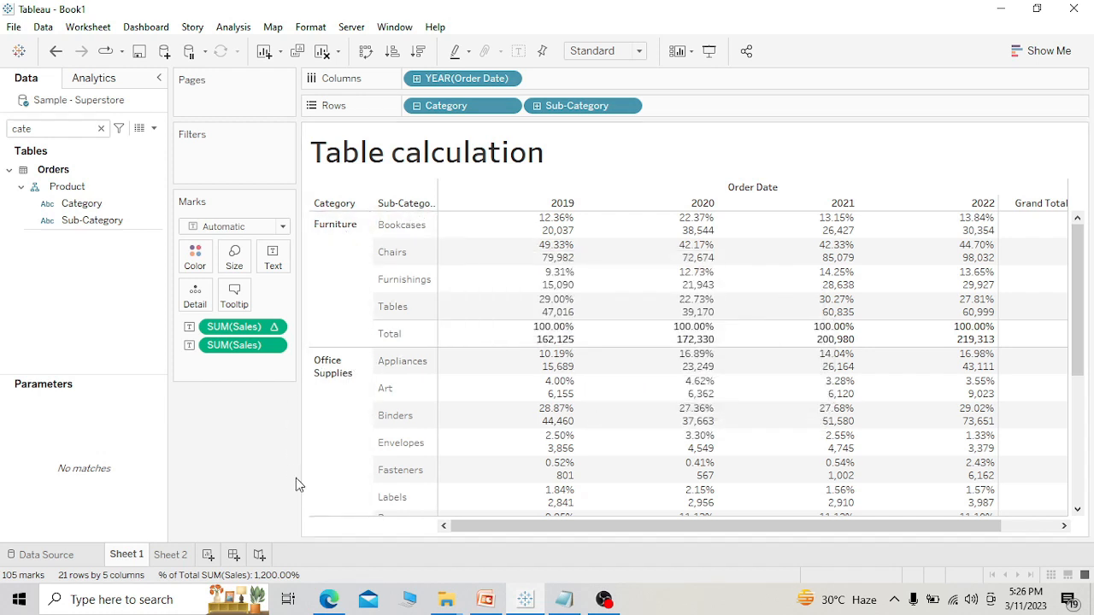
pyautogui.scroll(-5, 333, 435)
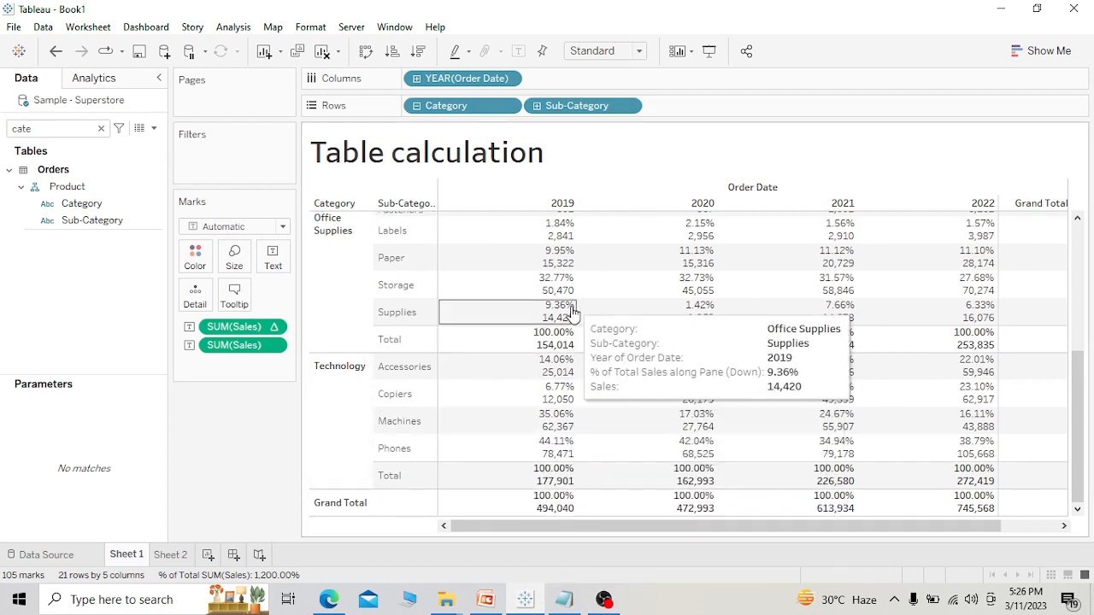
pyautogui.click(272, 333)
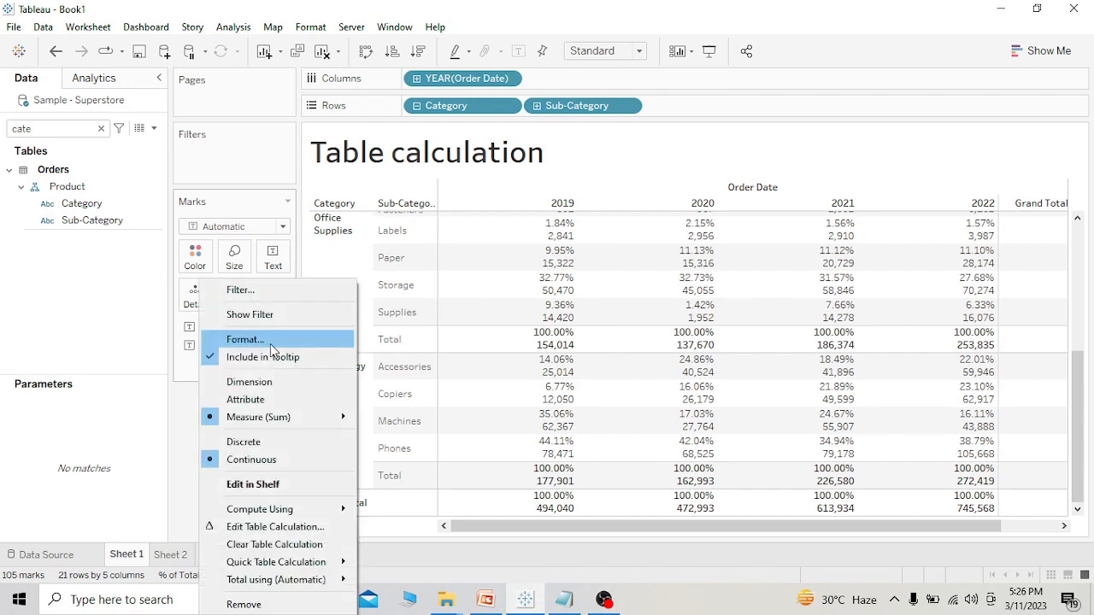
pyautogui.moveTo(304, 511)
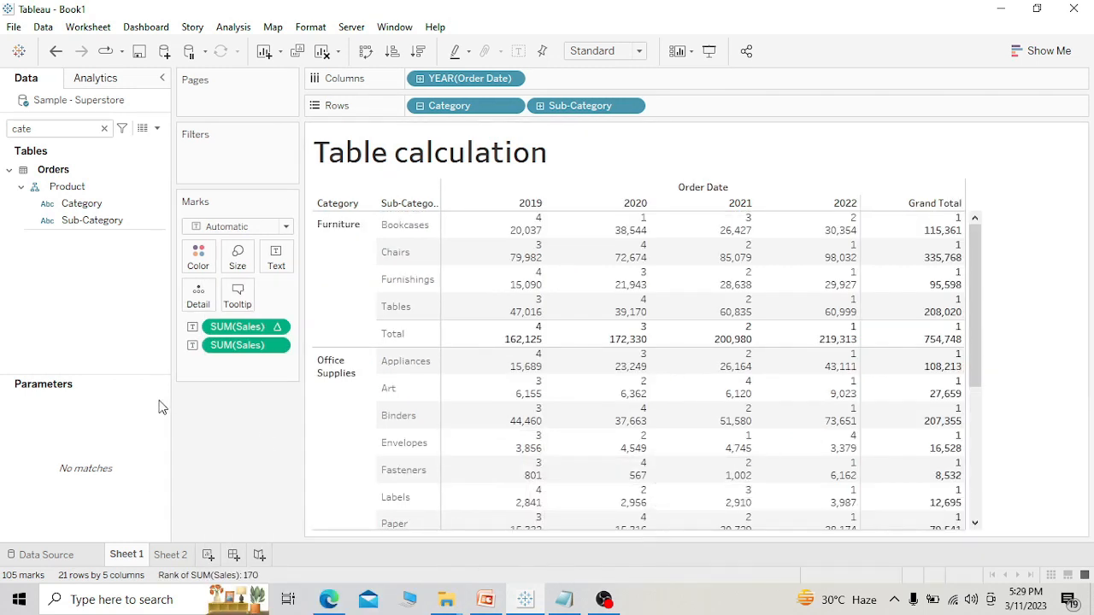
# Replace both Sales fields on the Marks card with an ad hoc index() calculation shown as text.
pyautogui.moveTo(240, 351); pyautogui.dragTo(224, 407)
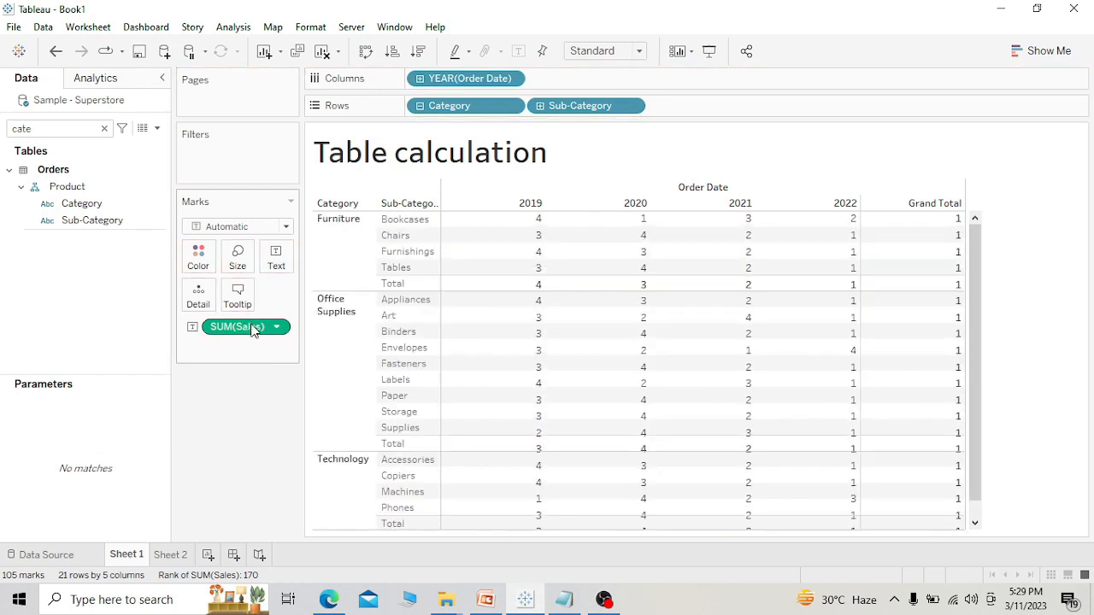
pyautogui.moveTo(253, 327); pyautogui.dragTo(210, 384)
pyautogui.doubleClick(198, 336)
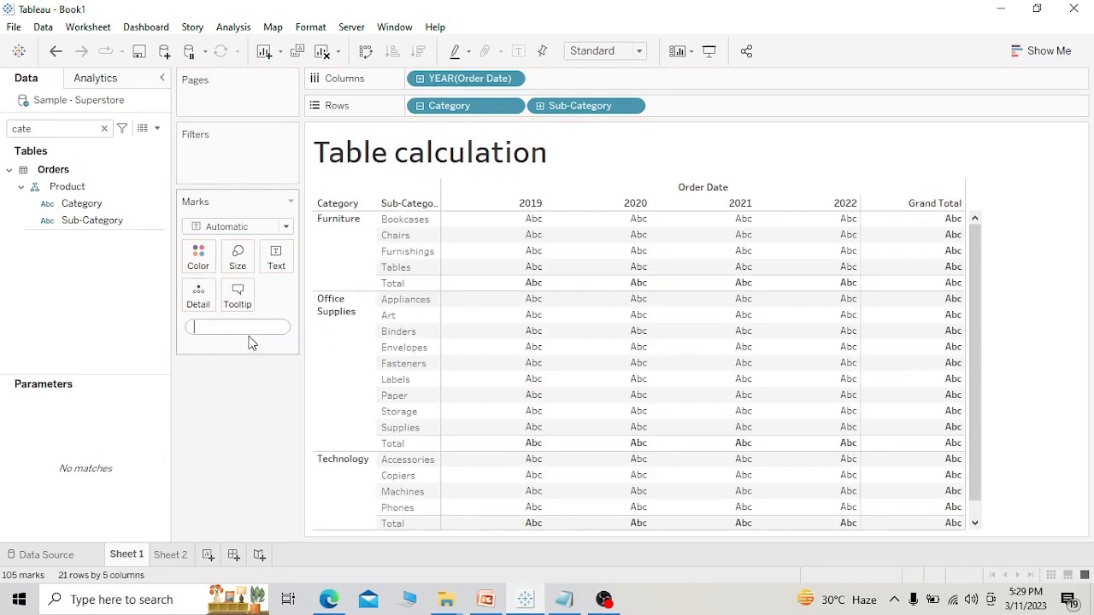
pyautogui.write('index')
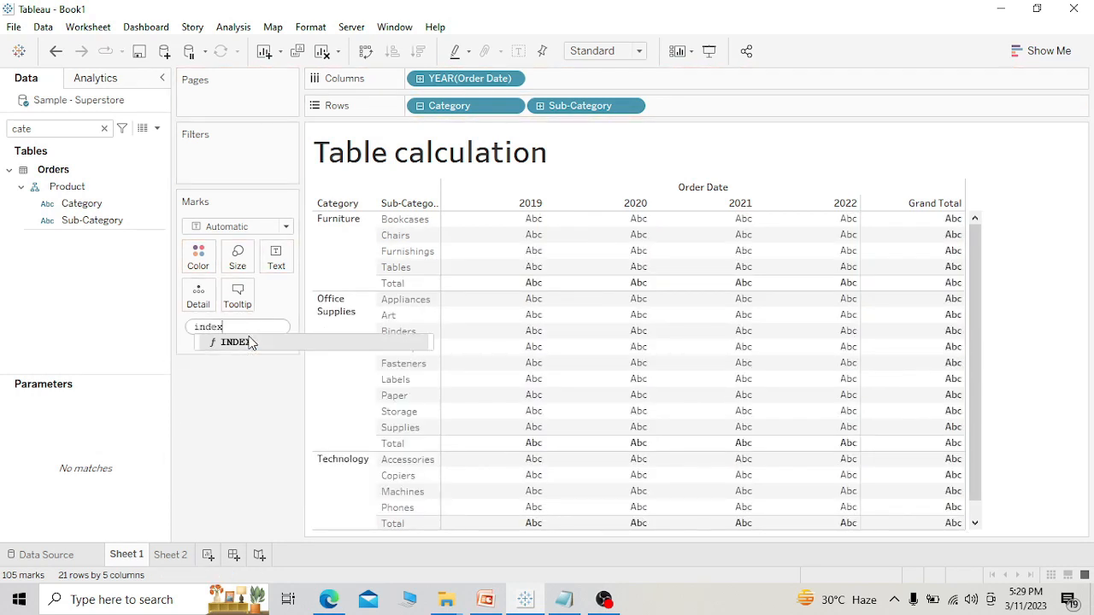
pyautogui.write('()')
pyautogui.press('Return')
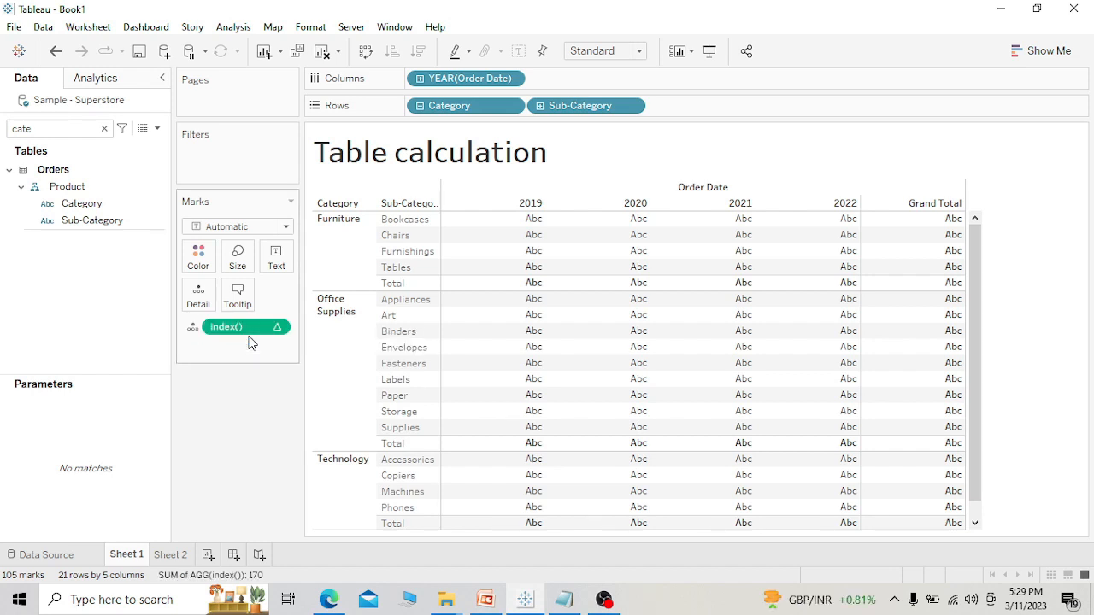
pyautogui.moveTo(252, 329); pyautogui.dragTo(281, 269)
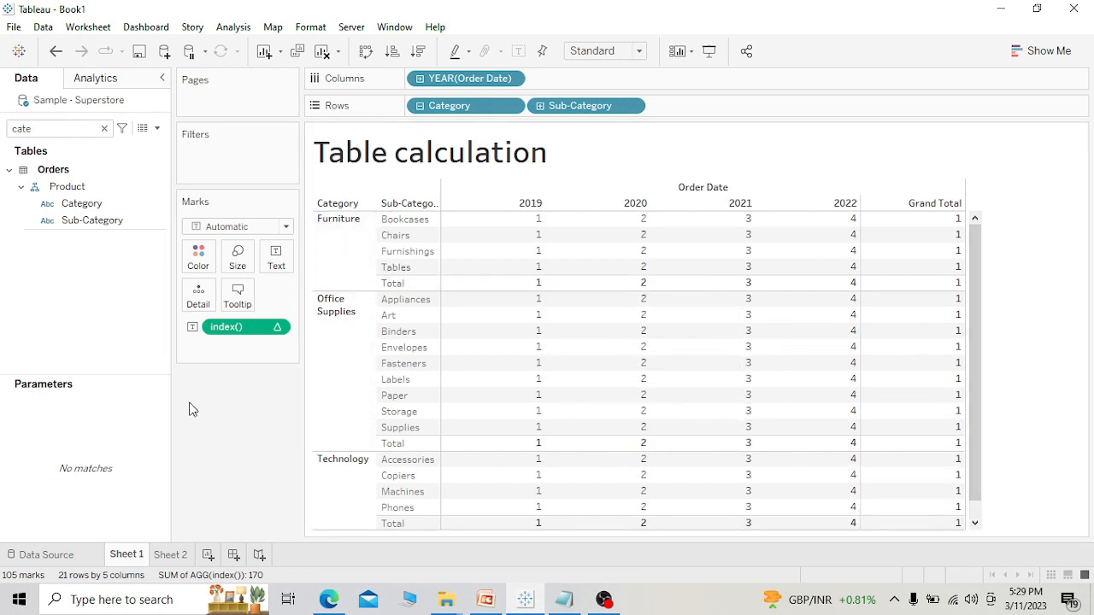
# Set the index() calculation to compute using Table (down) and check the numbering through to the grand total row.
pyautogui.click(280, 326)
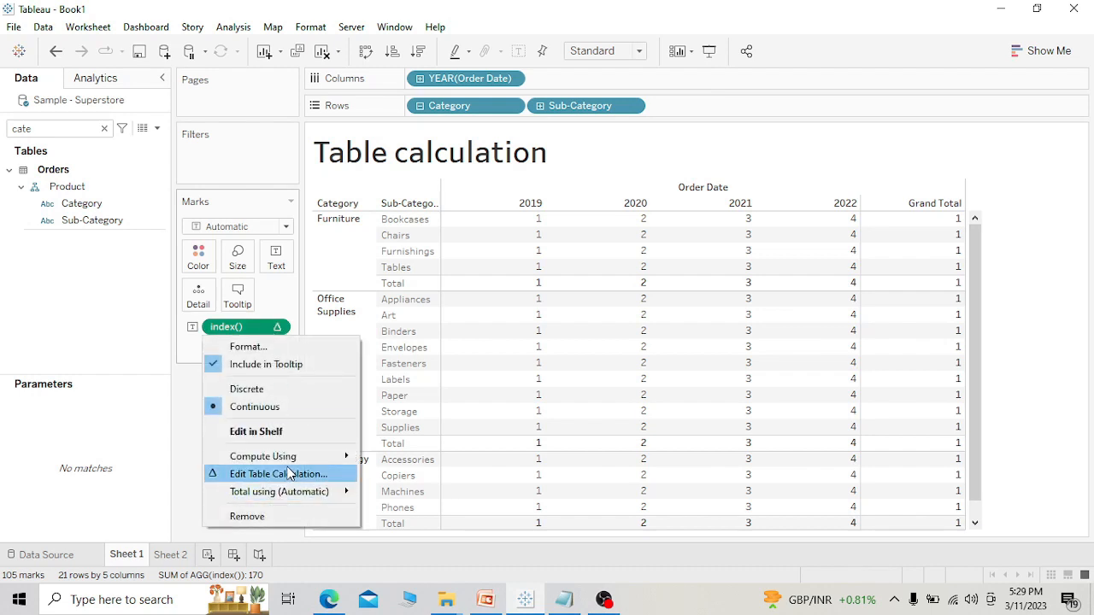
pyautogui.moveTo(288, 457)
pyautogui.click(448, 446)
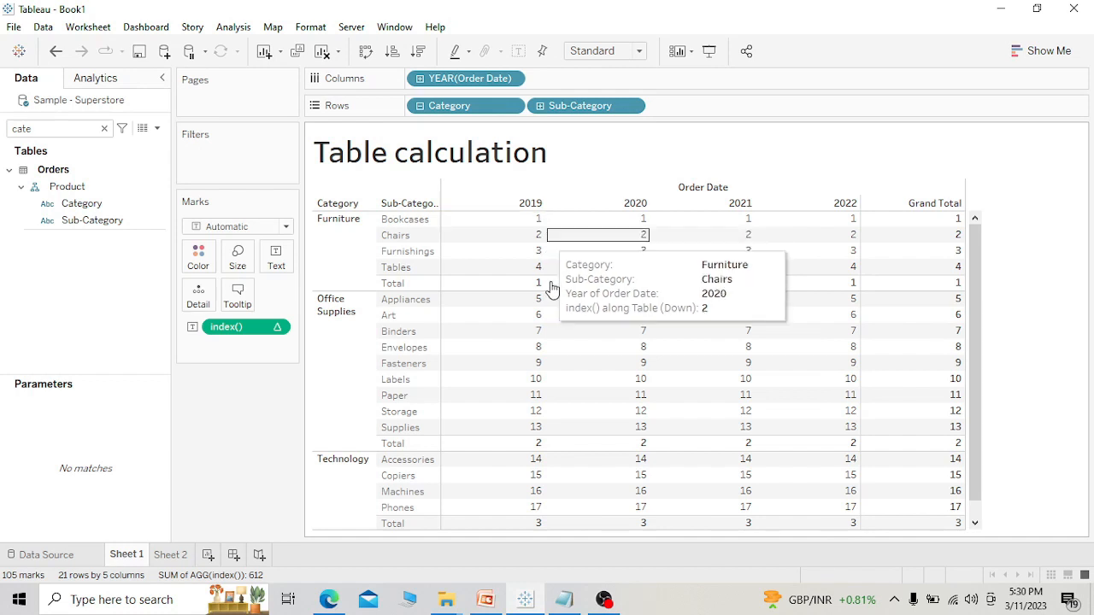
pyautogui.moveTo(975, 424); pyautogui.dragTo(975, 441)
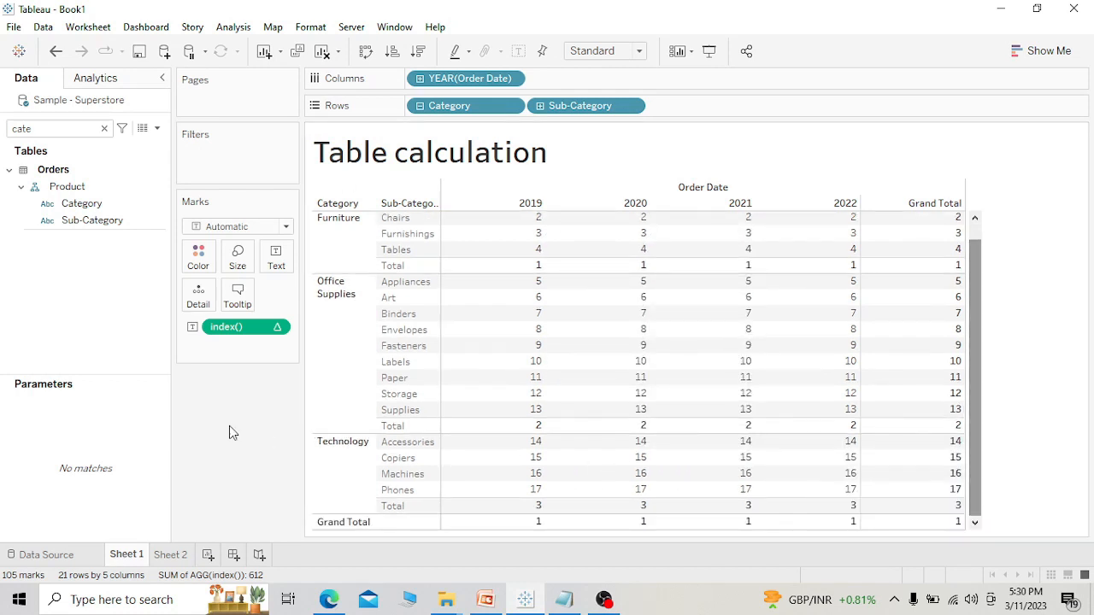
# Set the index() calculation to compute using Table (across).
pyautogui.click(272, 329)
pyautogui.moveTo(301, 460)
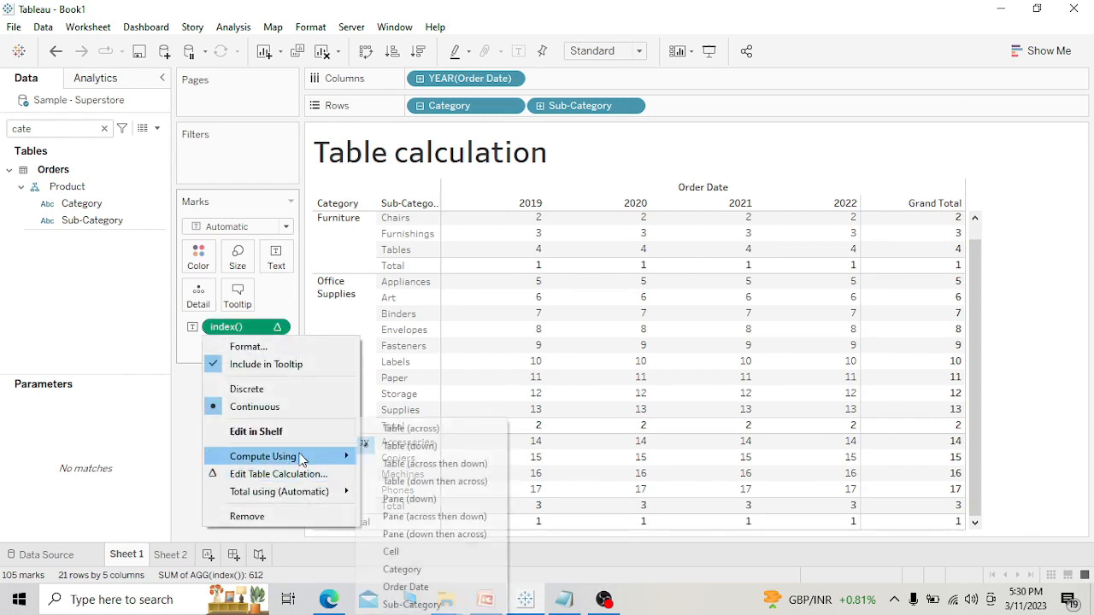
pyautogui.click(419, 430)
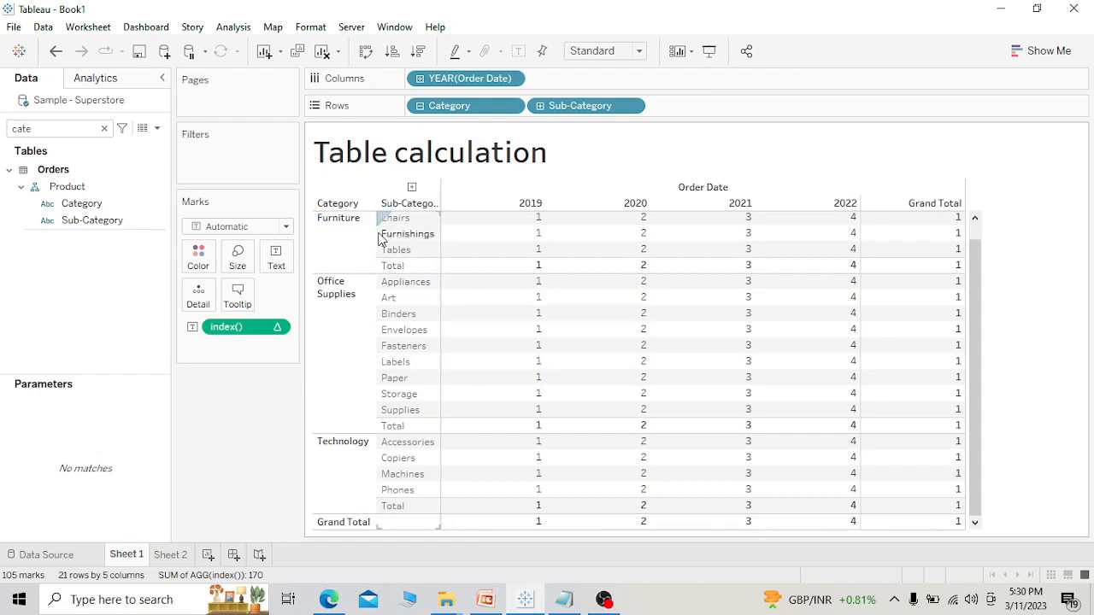
# Set the index() calculation to compute using Pane (across then down) and review the numbering from the first Furniture row.
pyautogui.click(284, 327)
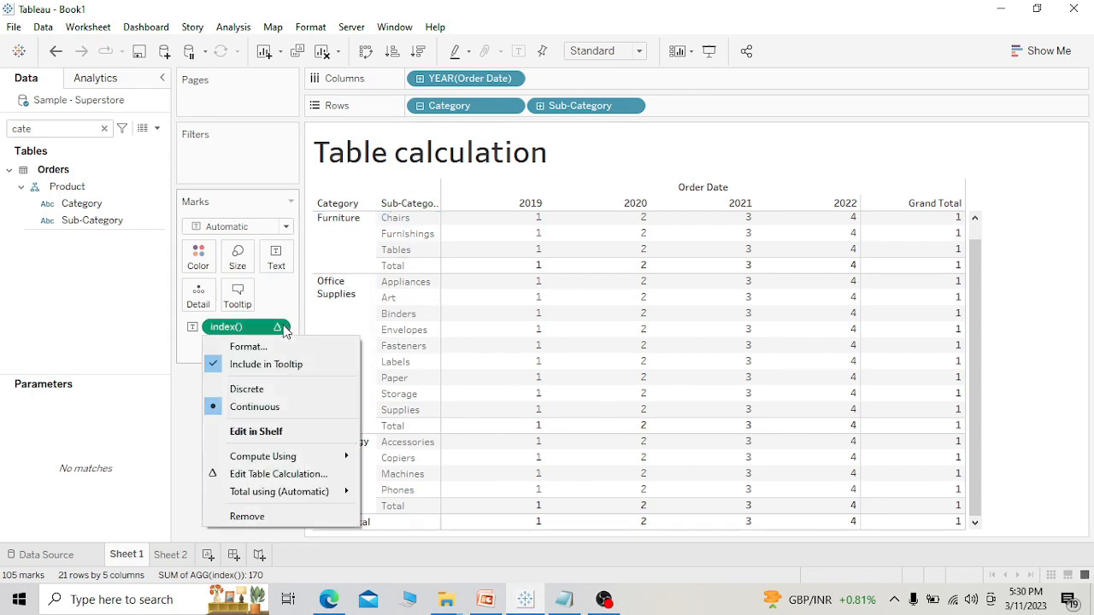
pyautogui.moveTo(293, 472)
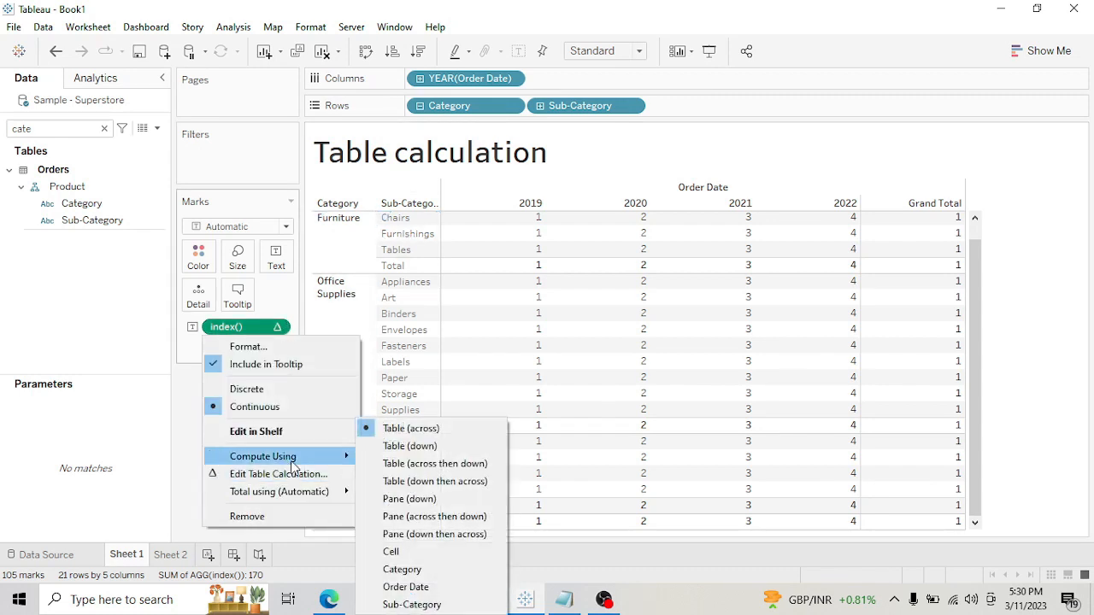
pyautogui.click(430, 519)
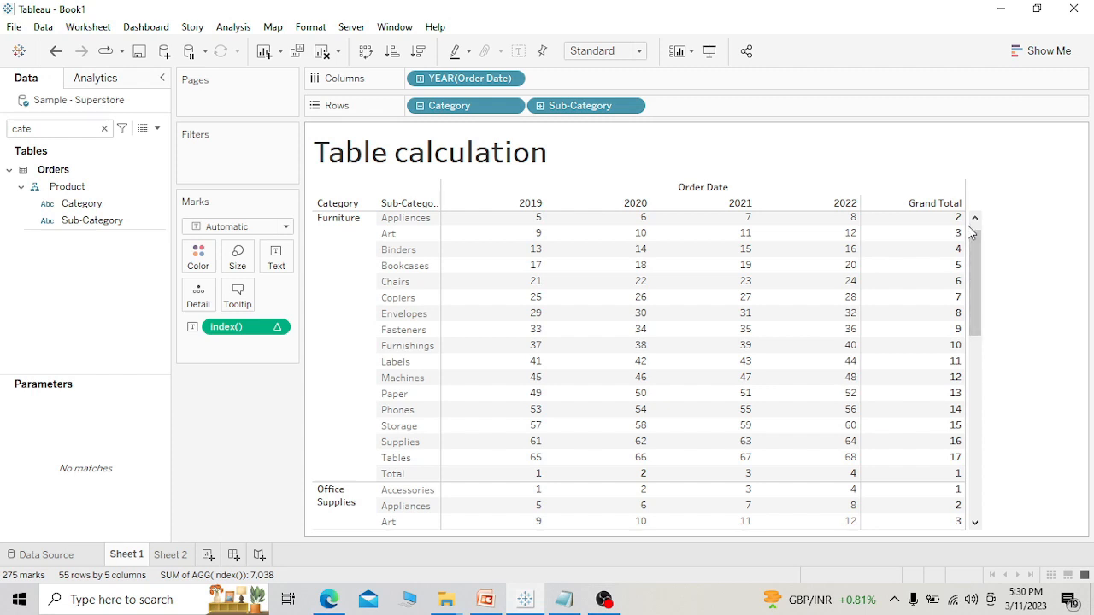
pyautogui.moveTo(979, 278); pyautogui.dragTo(971, 224)
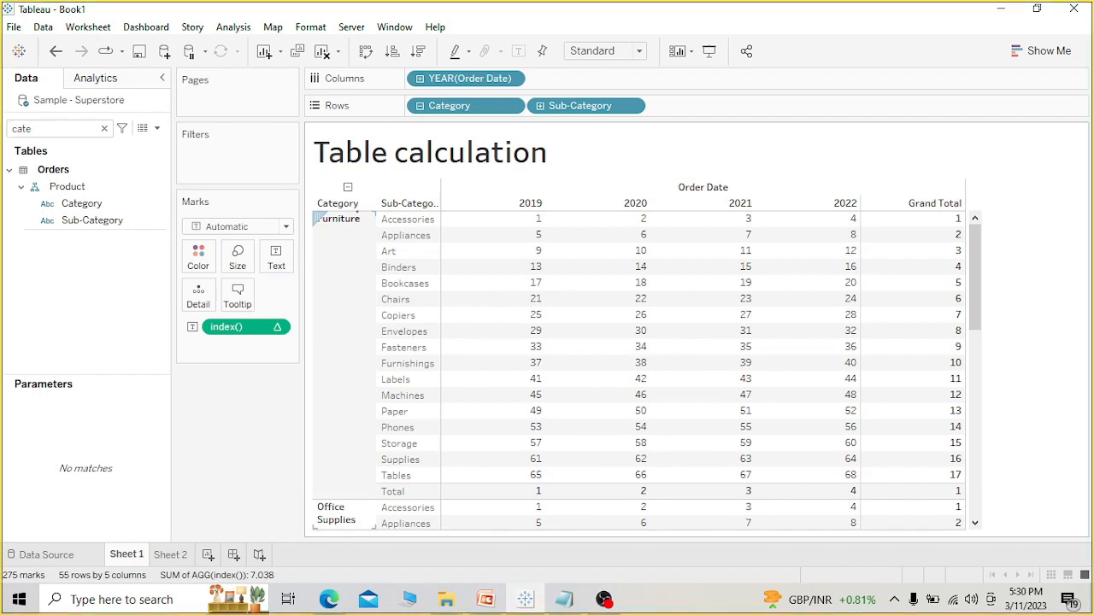
# Review the index() numbering across the Furniture pane and on into the Office Supplies pane.
pyautogui.moveTo(313, 221)
pyautogui.mouseDown()
pyautogui.moveTo(311, 457)
pyautogui.moveTo(450, 526)
pyautogui.moveTo(829, 514)
pyautogui.moveTo(968, 394)
pyautogui.moveTo(961, 214)
pyautogui.moveTo(679, 187)
pyautogui.moveTo(355, 205)
pyautogui.mouseUp()
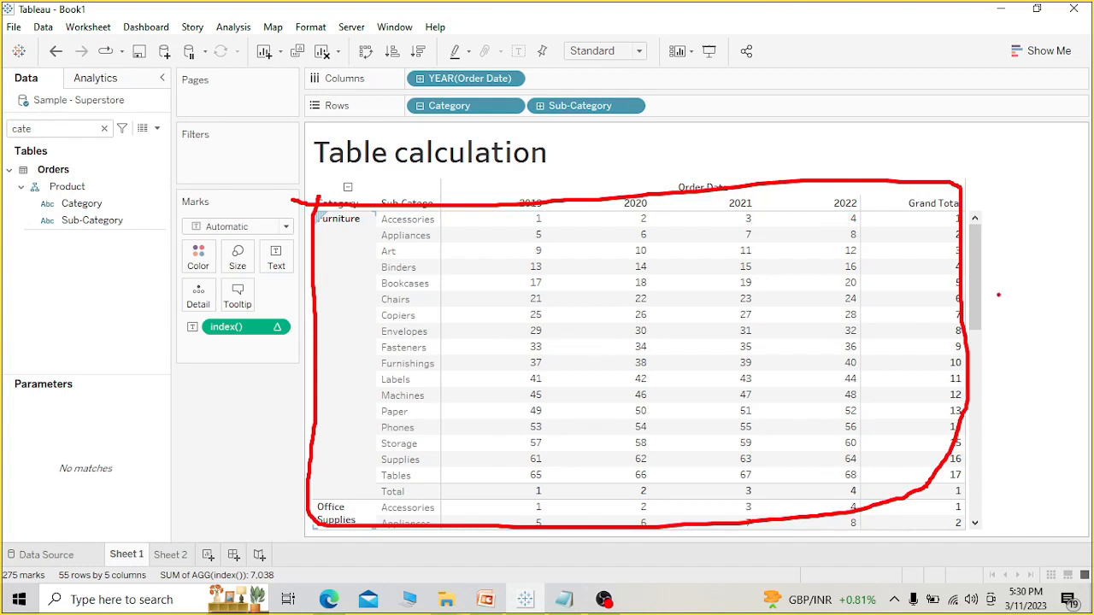
pyautogui.press('Escape')
pyautogui.moveTo(978, 298); pyautogui.dragTo(972, 347)
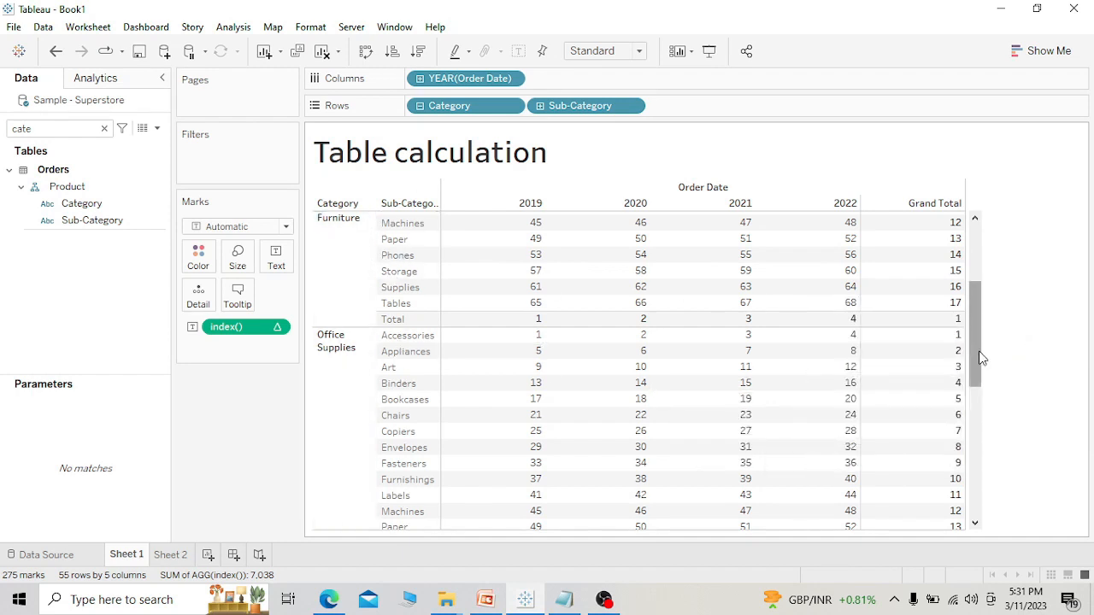
pyautogui.moveTo(981, 357); pyautogui.dragTo(981, 397)
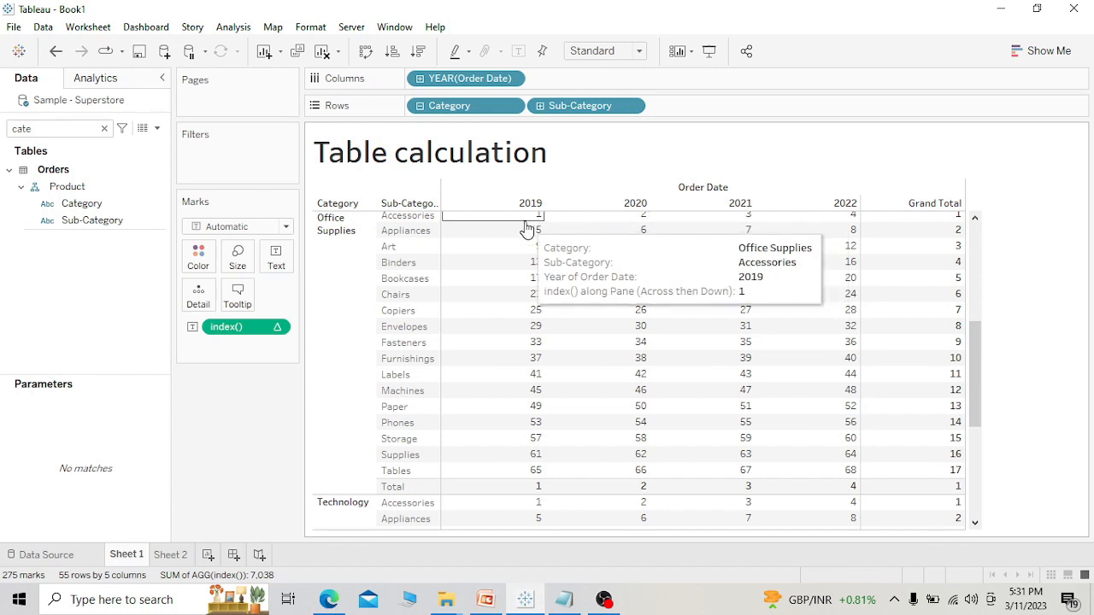
# Set the index() calculation to compute using Pane (down then across) and trace the numbering down each year column in Furniture.
pyautogui.click(276, 327)
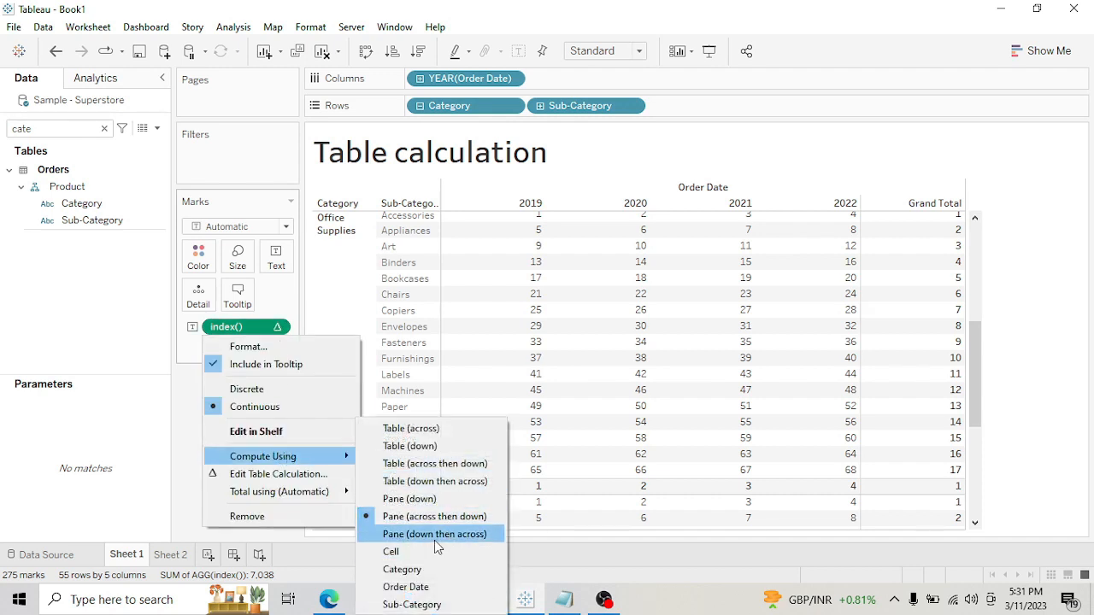
pyautogui.click(435, 538)
pyautogui.moveTo(977, 373); pyautogui.dragTo(978, 240)
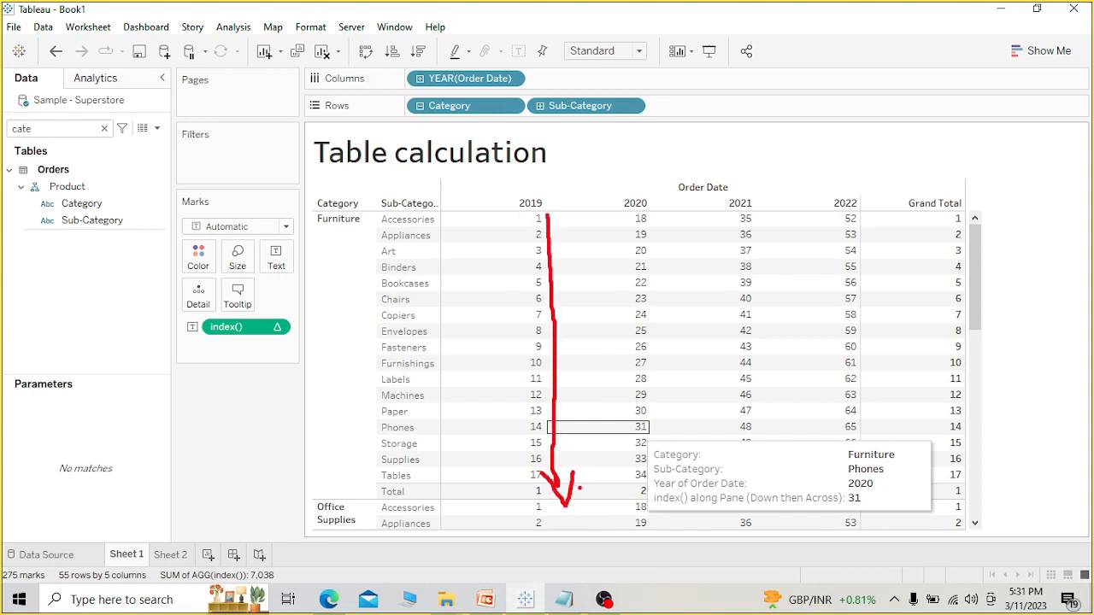
pyautogui.moveTo(588, 436); pyautogui.dragTo(617, 251)
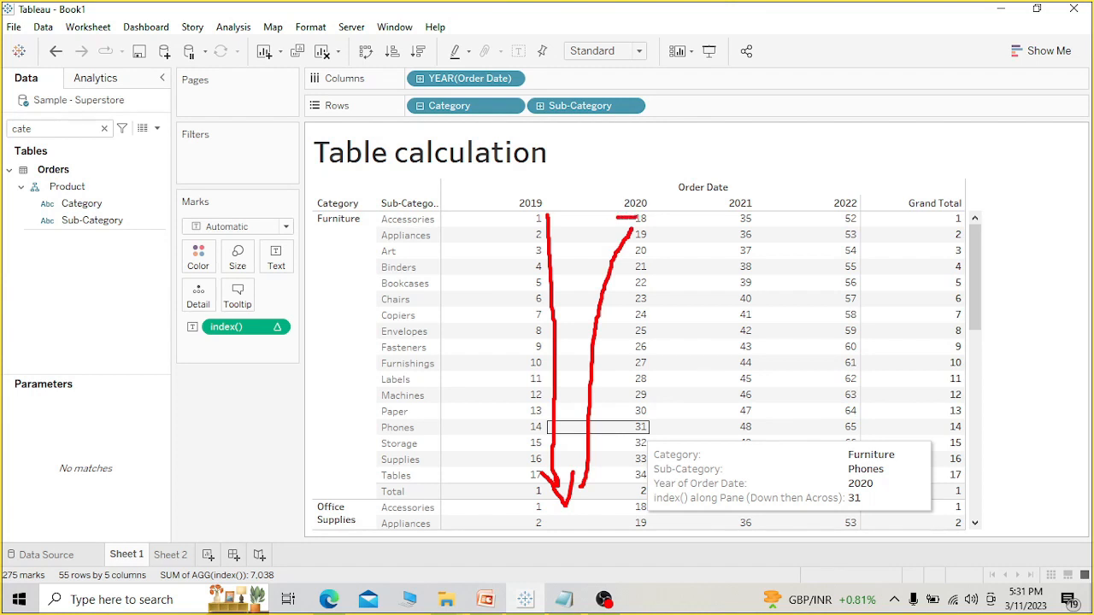
pyautogui.moveTo(683, 216); pyautogui.dragTo(686, 384)
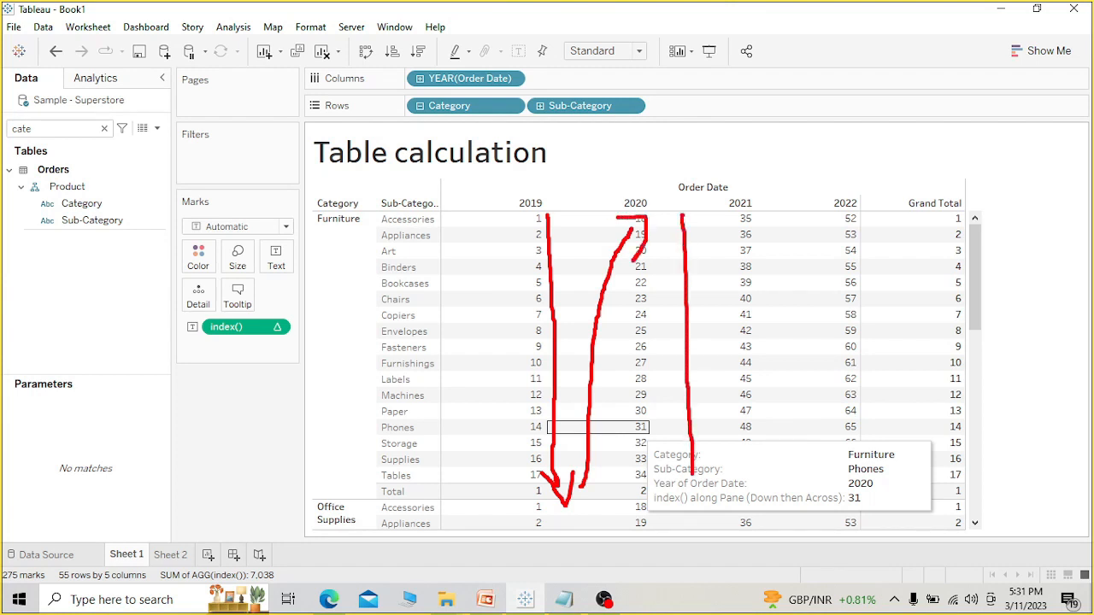
pyautogui.moveTo(718, 472)
pyautogui.mouseDown()
pyautogui.moveTo(730, 232)
pyautogui.moveTo(795, 413)
pyautogui.moveTo(850, 392)
pyautogui.moveTo(916, 224)
pyautogui.moveTo(946, 437)
pyautogui.mouseUp()
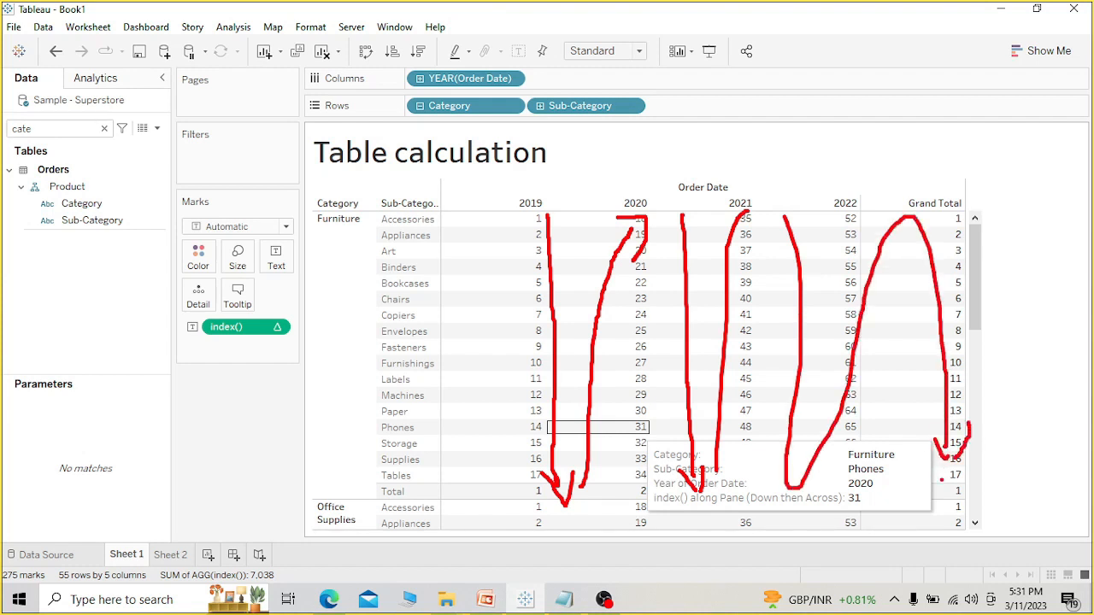
pyautogui.press('Escape')
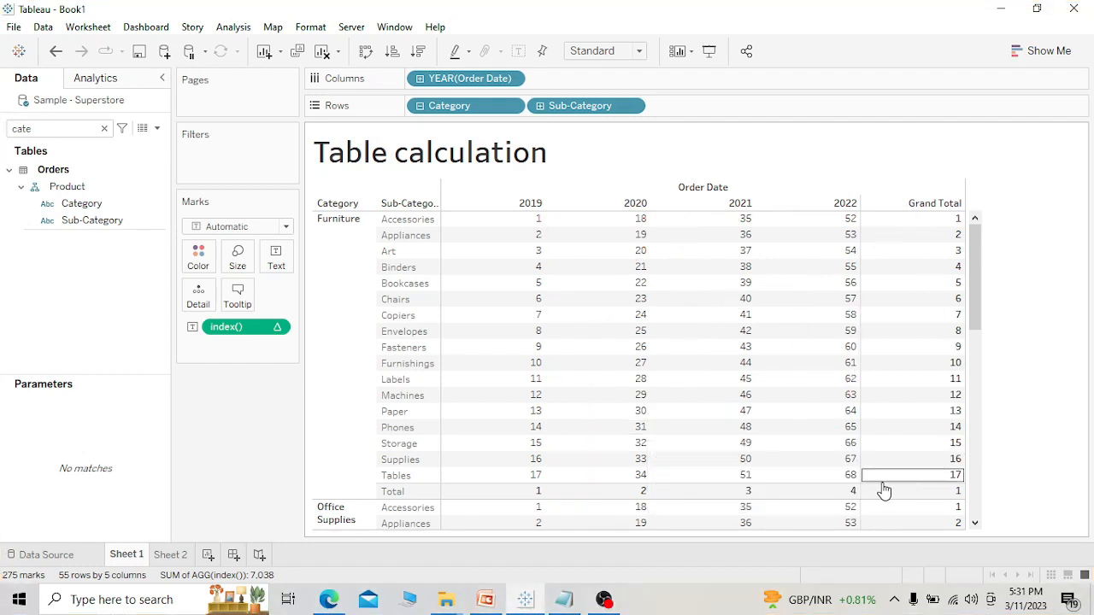
# Set the index() calculation to compute using Cell and widen the Sub-Category column so its header shows in full.
pyautogui.click(277, 329)
pyautogui.moveTo(286, 457)
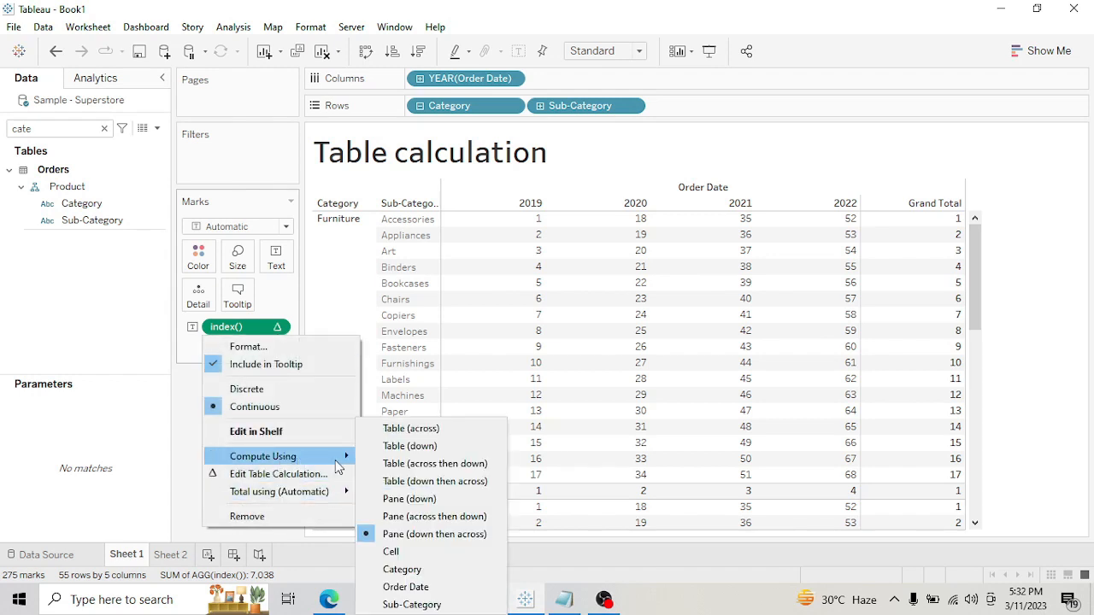
pyautogui.click(409, 556)
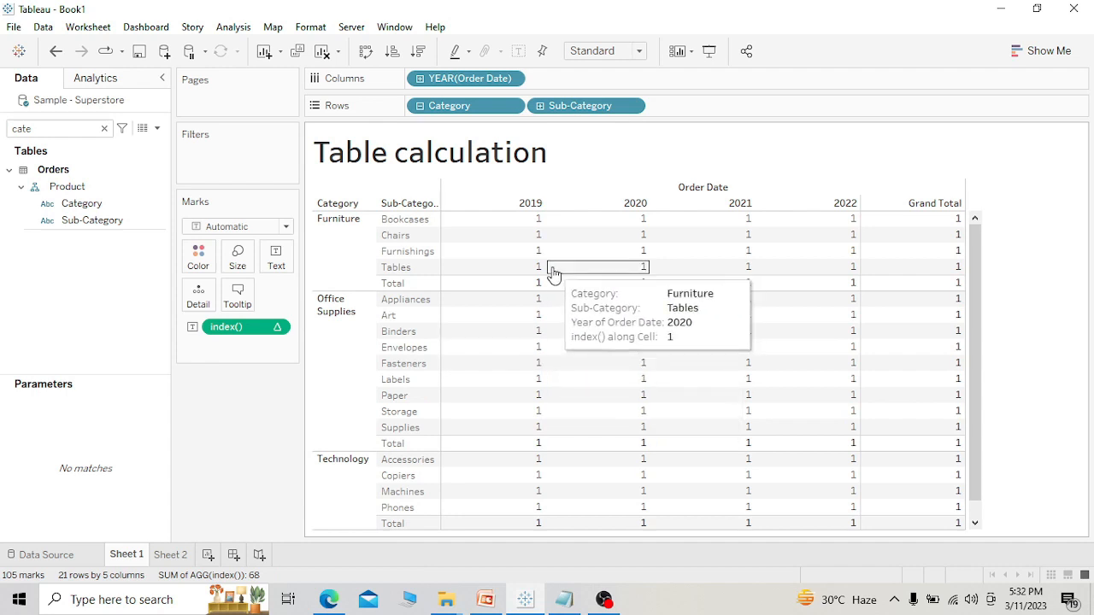
pyautogui.hotkey('ctrl', '2')
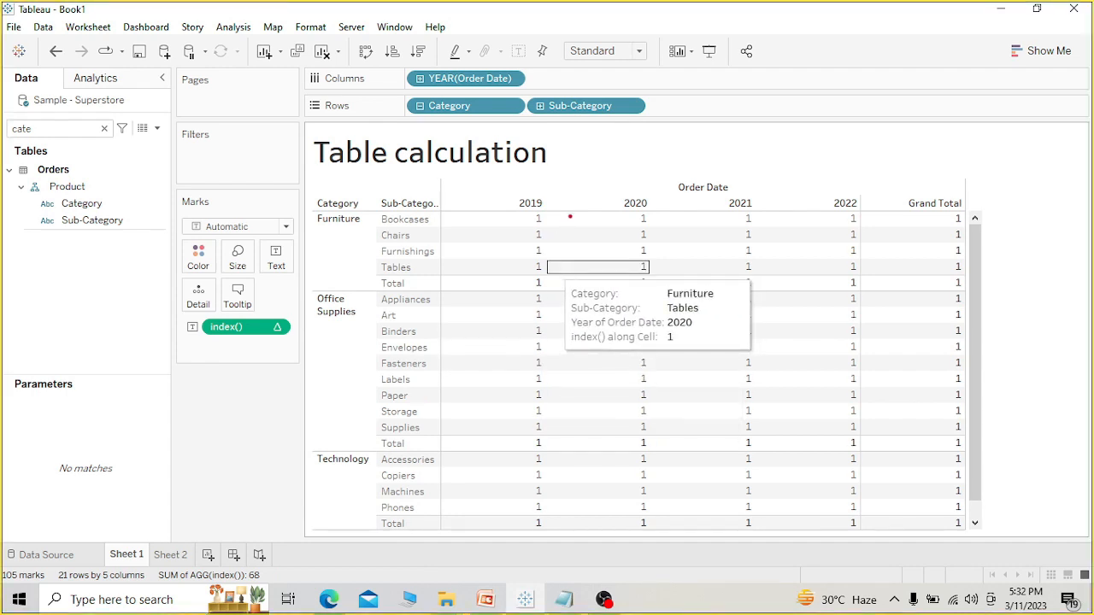
pyautogui.moveTo(489, 221); pyautogui.dragTo(603, 224)
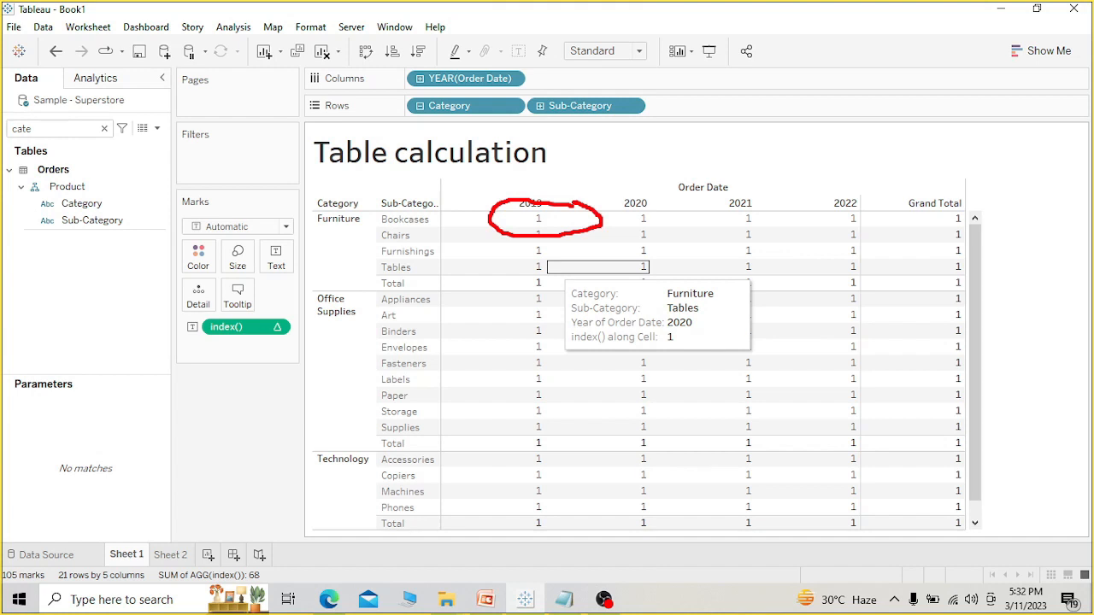
pyautogui.press('Escape')
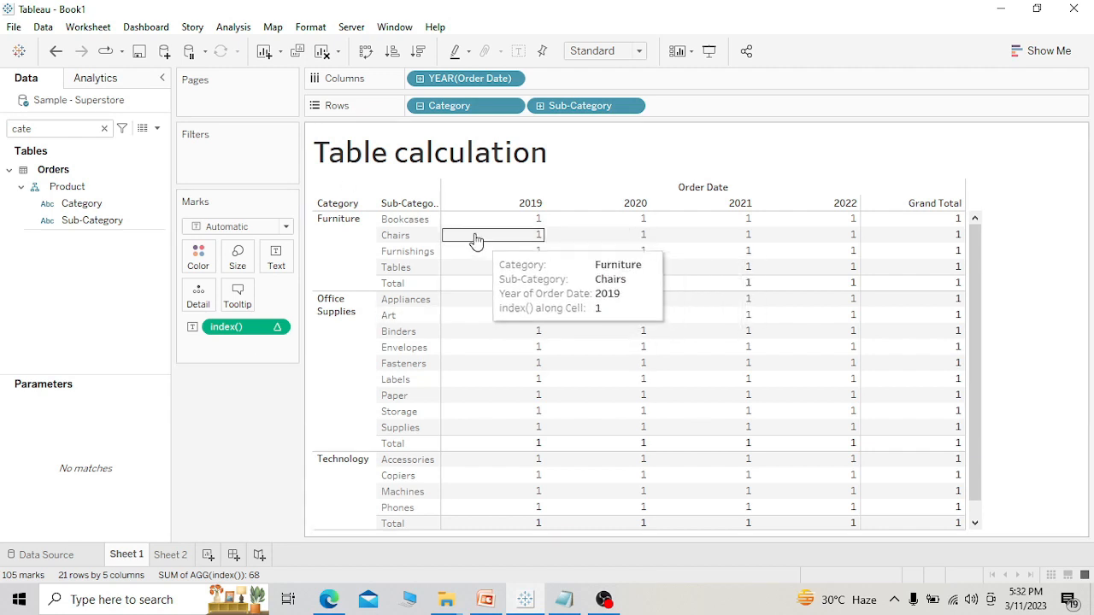
pyautogui.moveTo(441, 224); pyautogui.dragTo(473, 216)
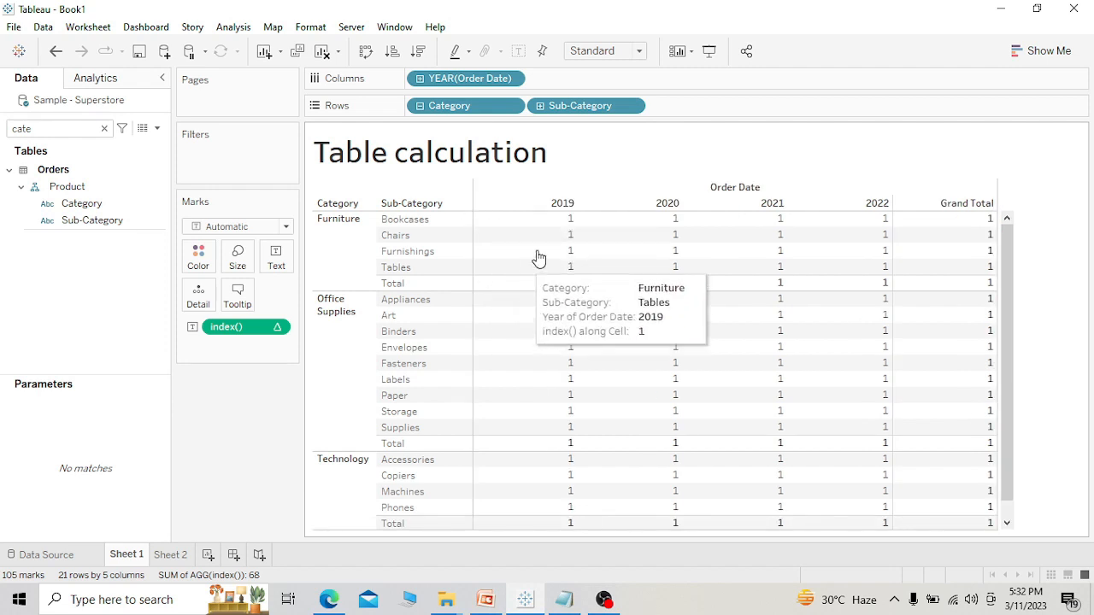
pyautogui.moveTo(1010, 310); pyautogui.dragTo(1017, 233)
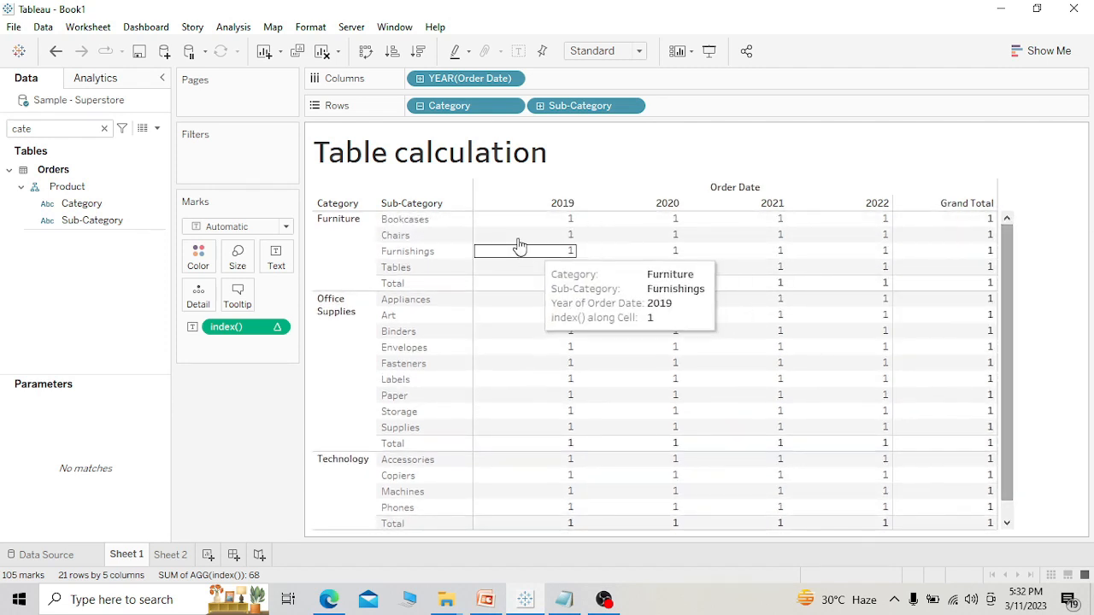
# Open the compute-using options of the index() calculation.
pyautogui.click(283, 327)
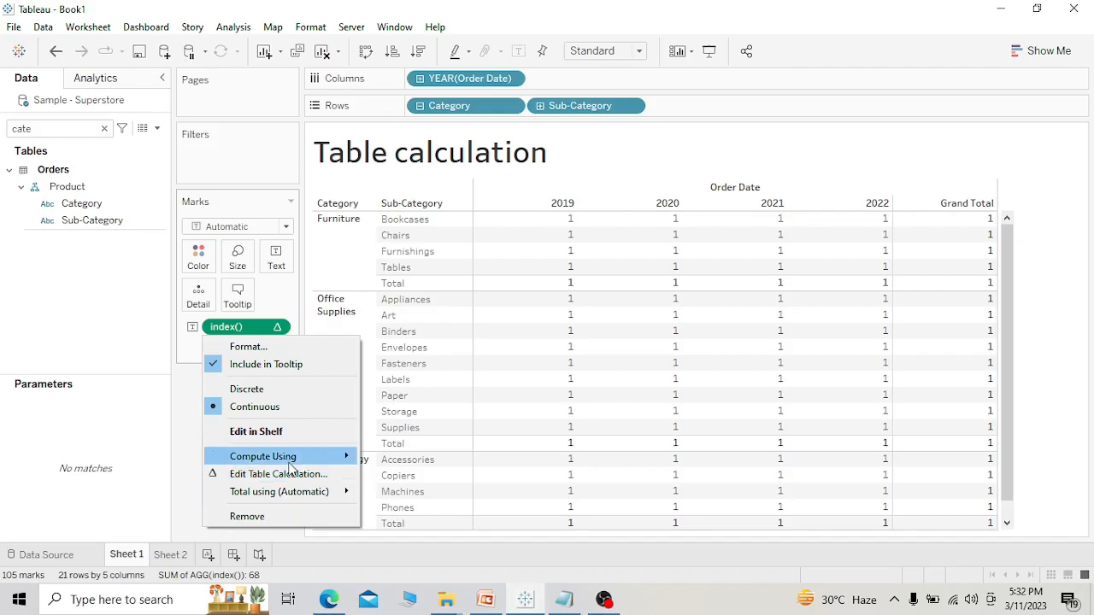
pyautogui.moveTo(263, 457)
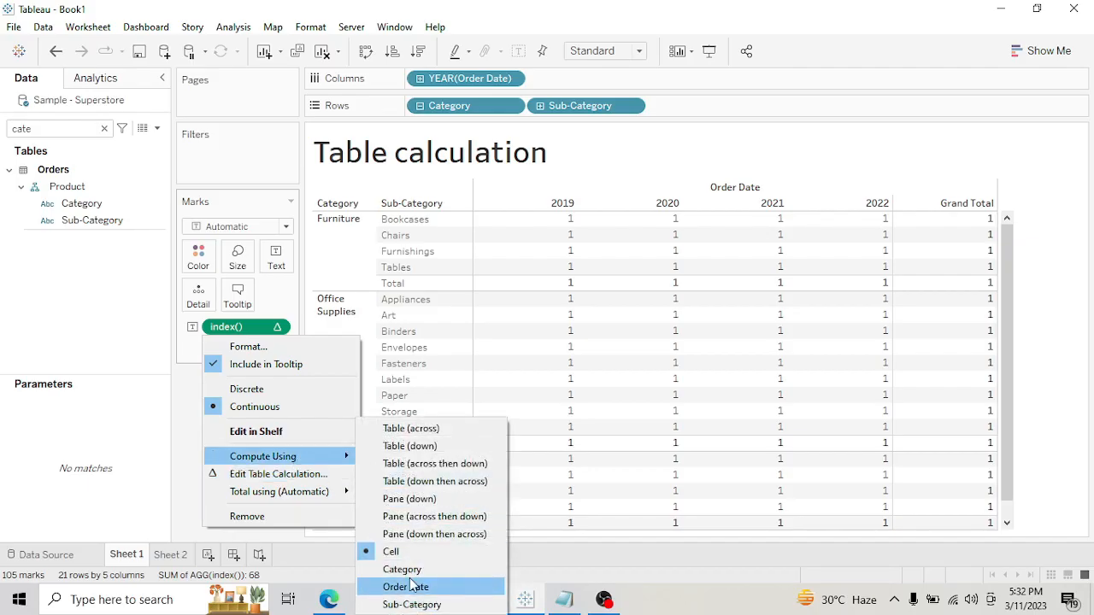